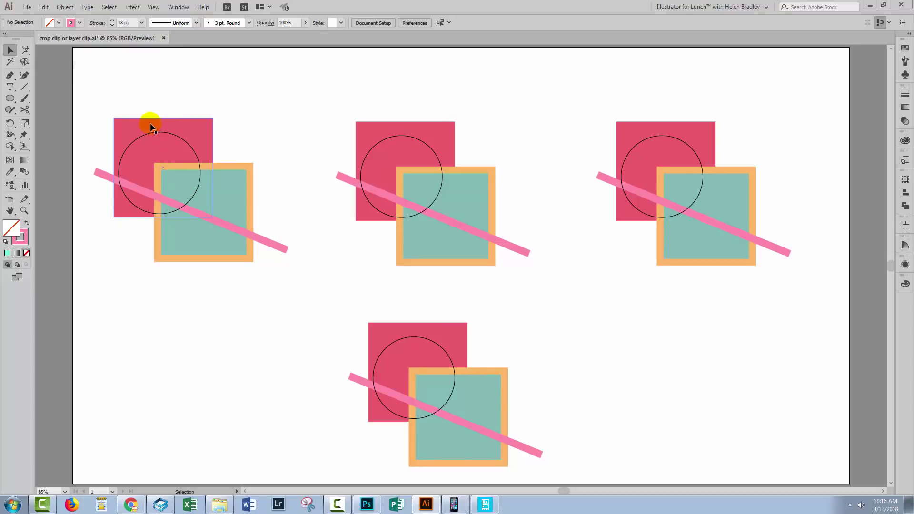
Inspect the top-left set's circle, red square, teal square and pink line, then marquee-drag around them.
click(145, 137)
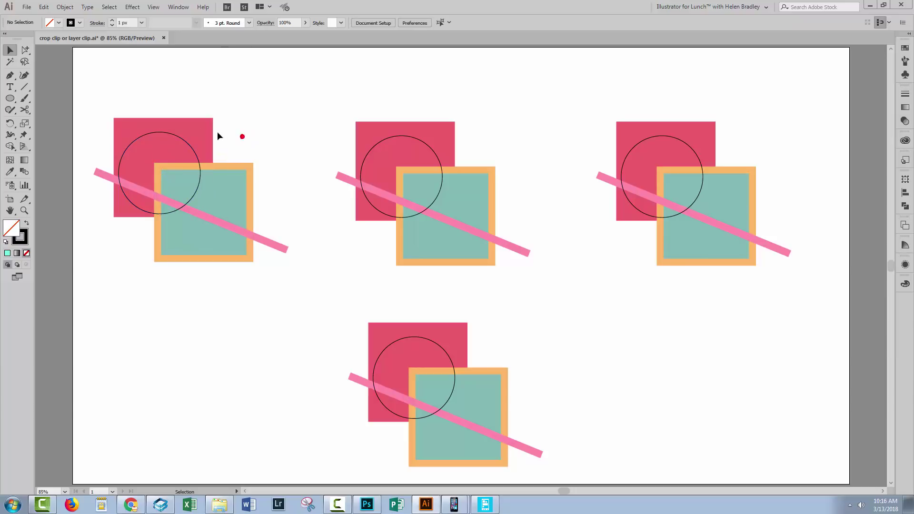
click(197, 127)
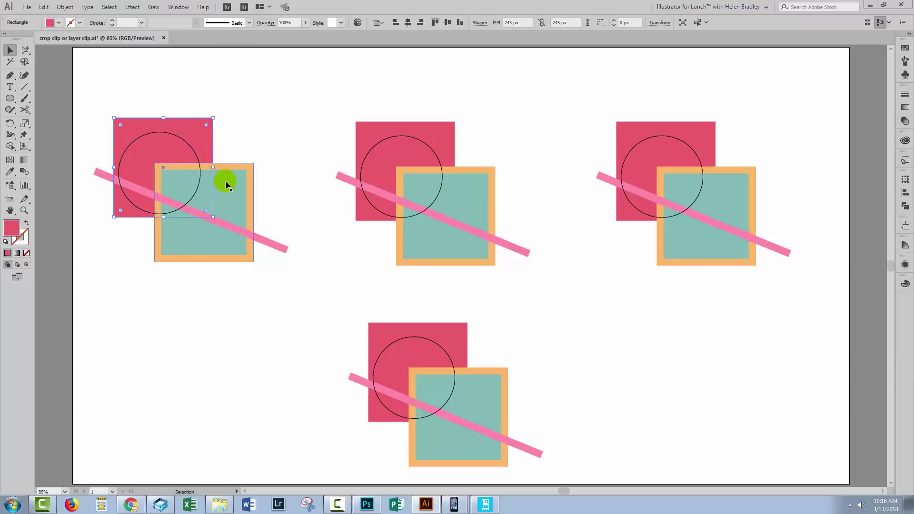
click(239, 190)
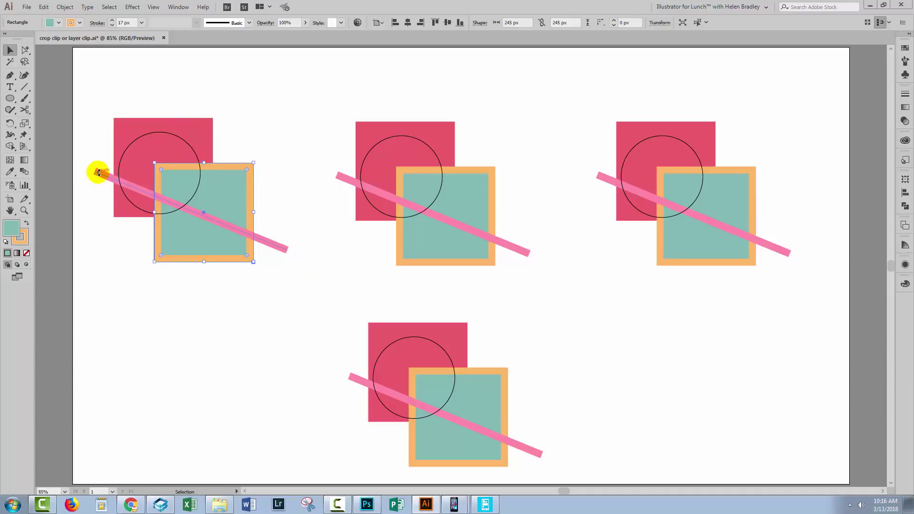
click(293, 278)
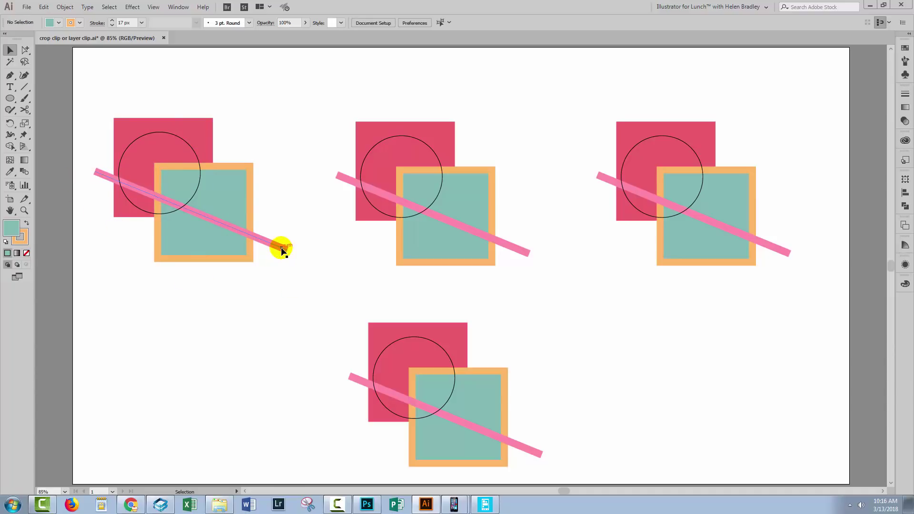
click(281, 248)
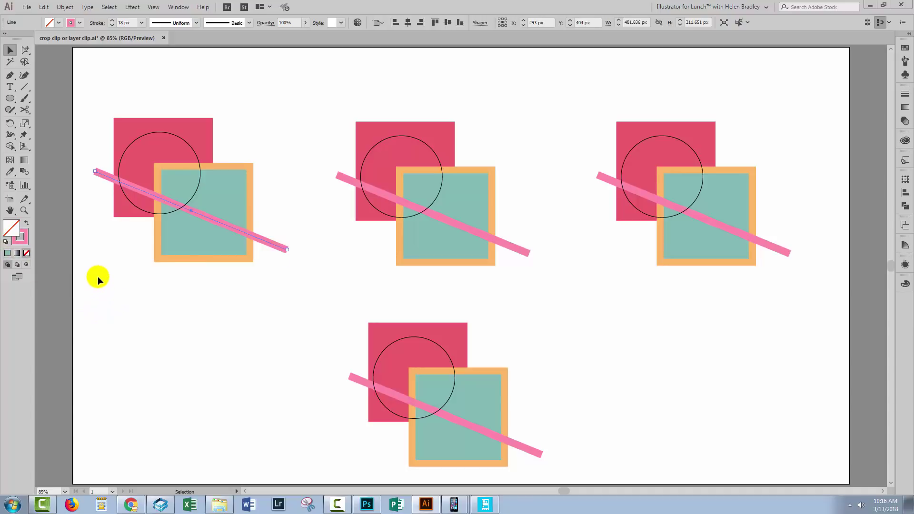
drag(130, 146, 133, 218)
Select the whole top-left set and apply Pathfinder Crop to cut it to the circle.
drag(84, 91, 292, 306)
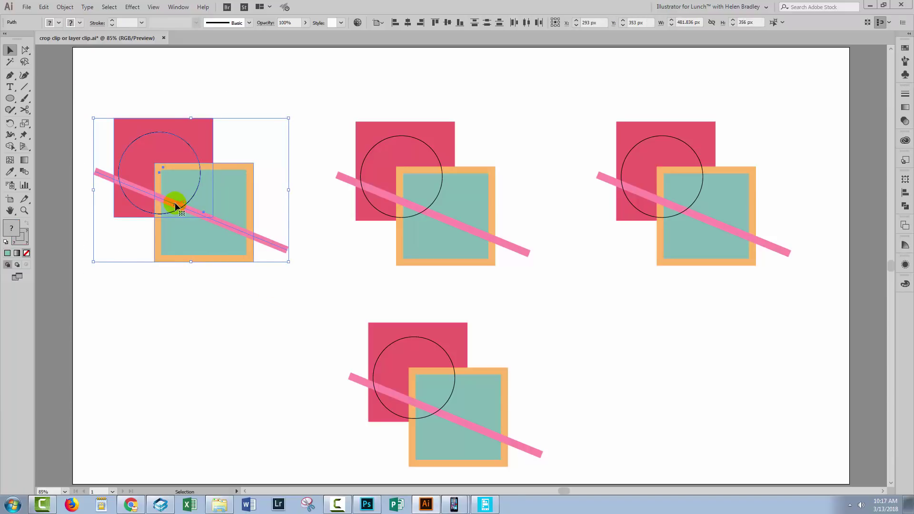
click(904, 206)
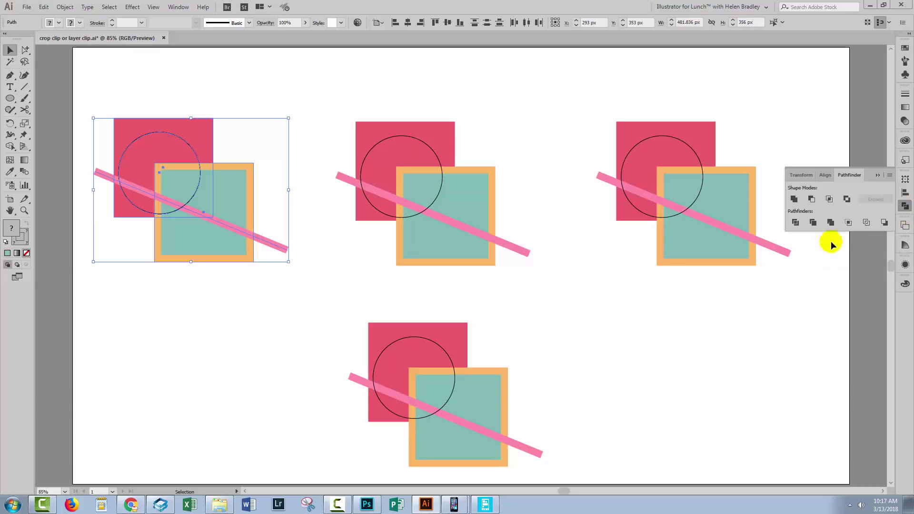
click(848, 222)
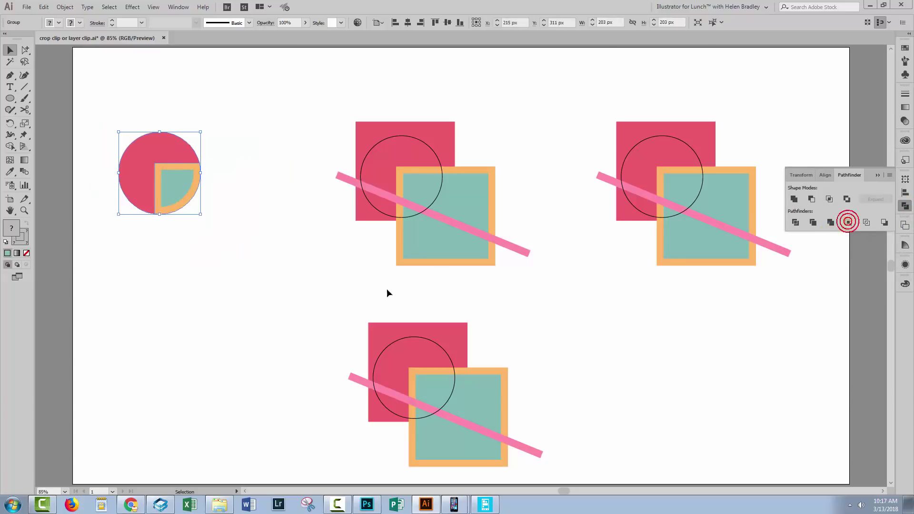
click(224, 334)
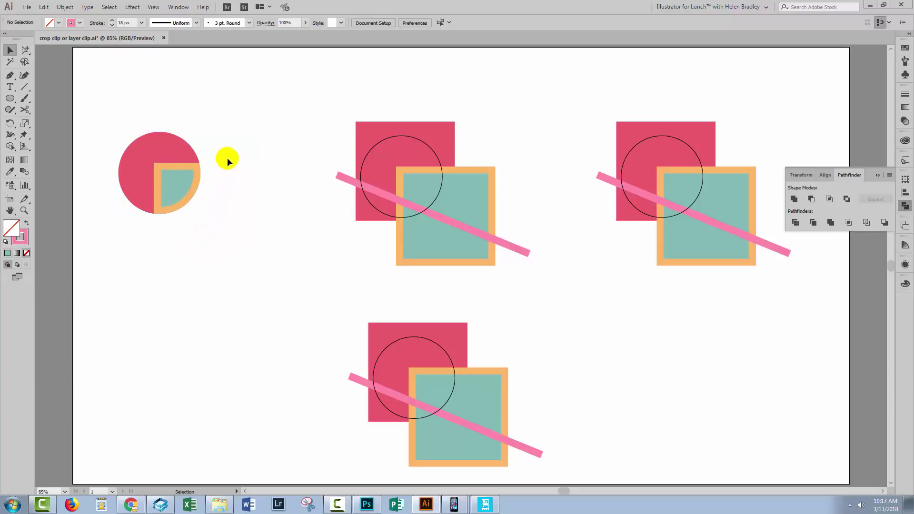
Select and deselect the cropped circle group to check the result.
drag(224, 167, 180, 227)
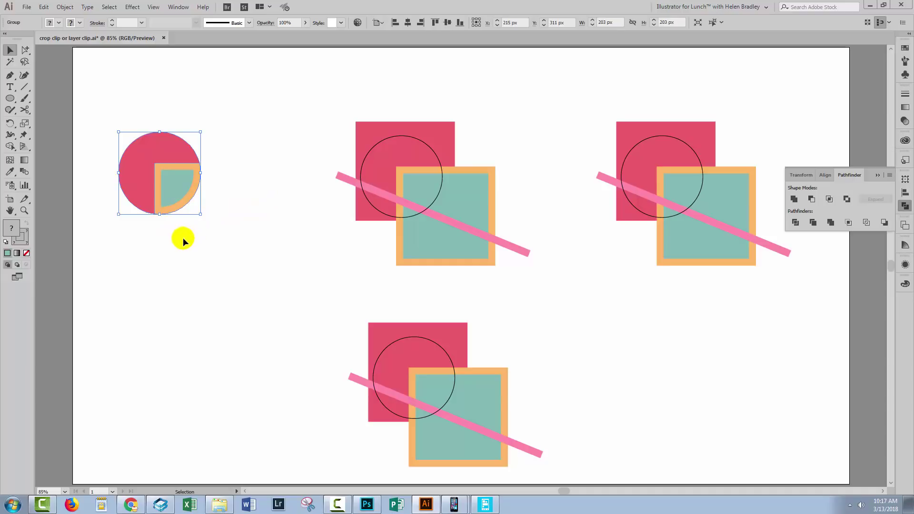
click(170, 239)
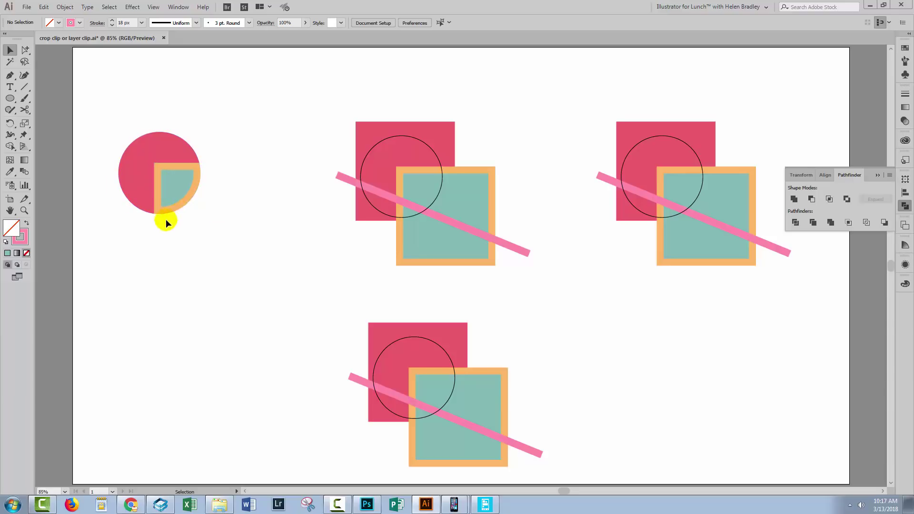
click(176, 204)
click(176, 208)
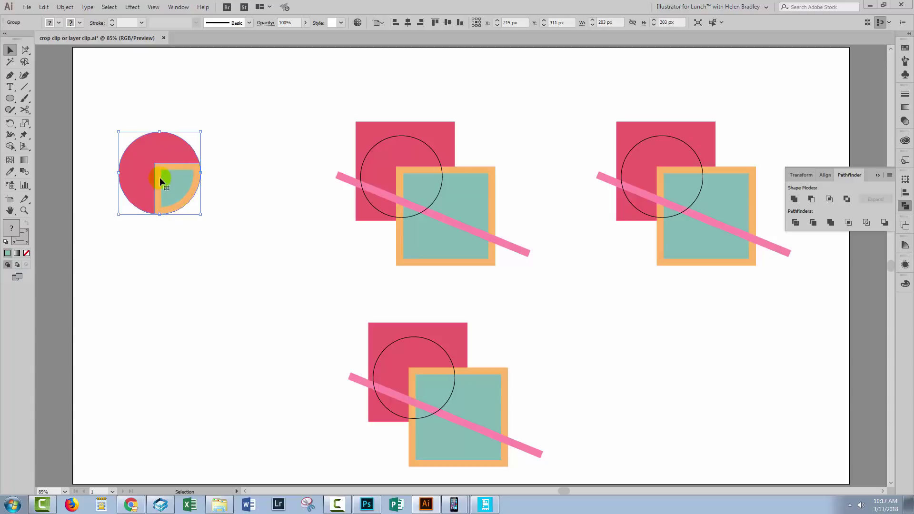
click(418, 183)
click(172, 208)
click(183, 232)
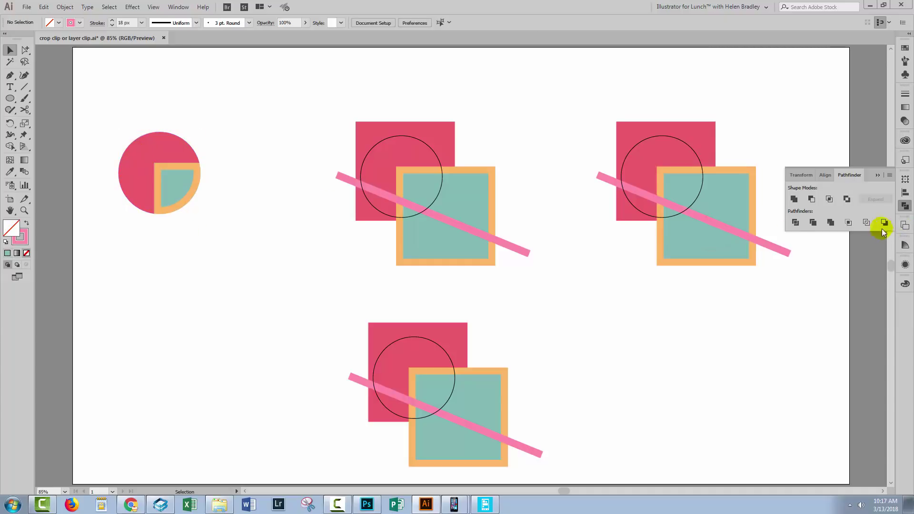
Marquee-select the top-middle set and apply Make Clipping Mask from the right-click menu.
drag(315, 99, 540, 270)
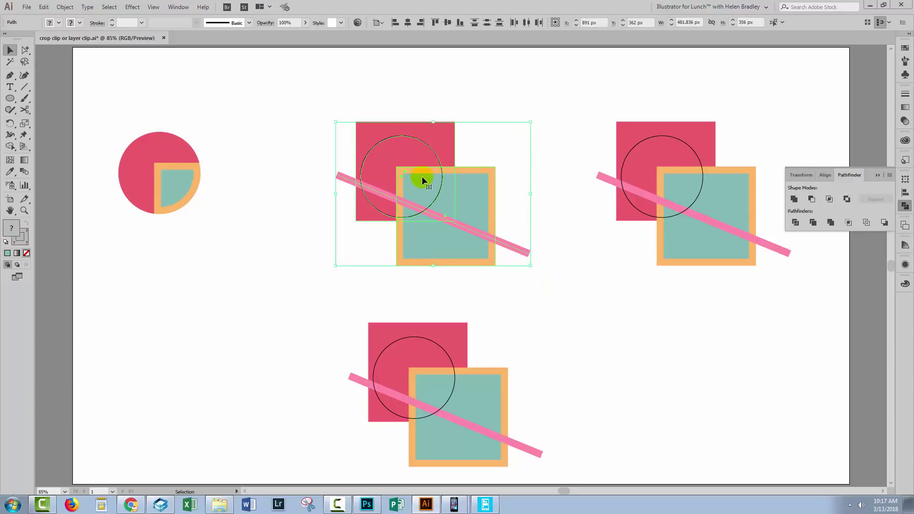
click(311, 125)
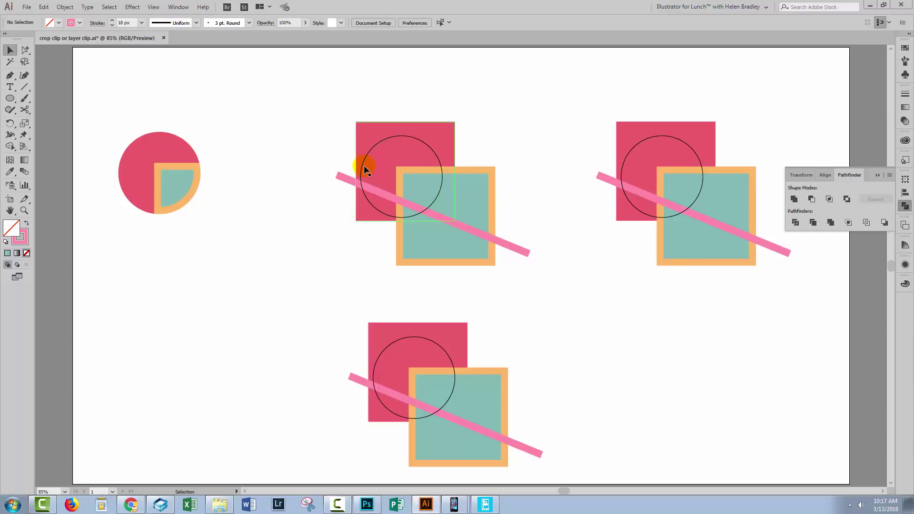
drag(302, 116, 540, 278)
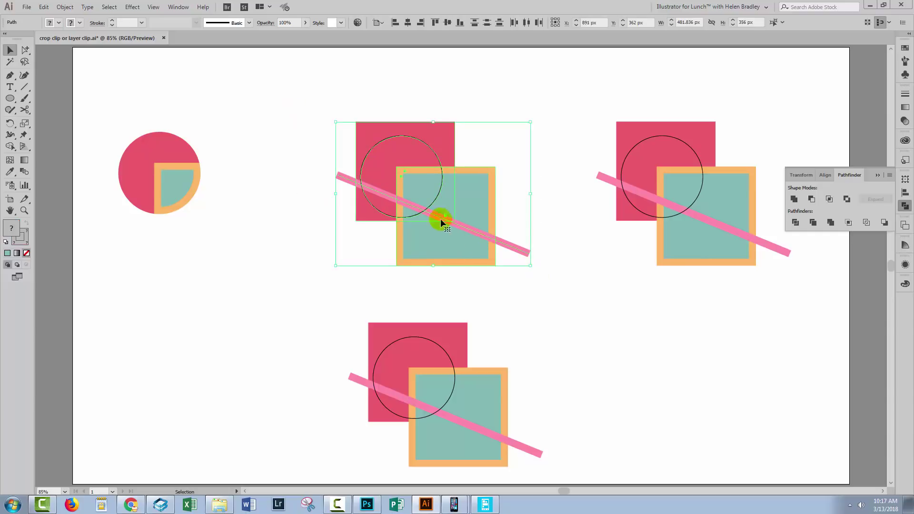
click(66, 6)
mouse_move(143, 337)
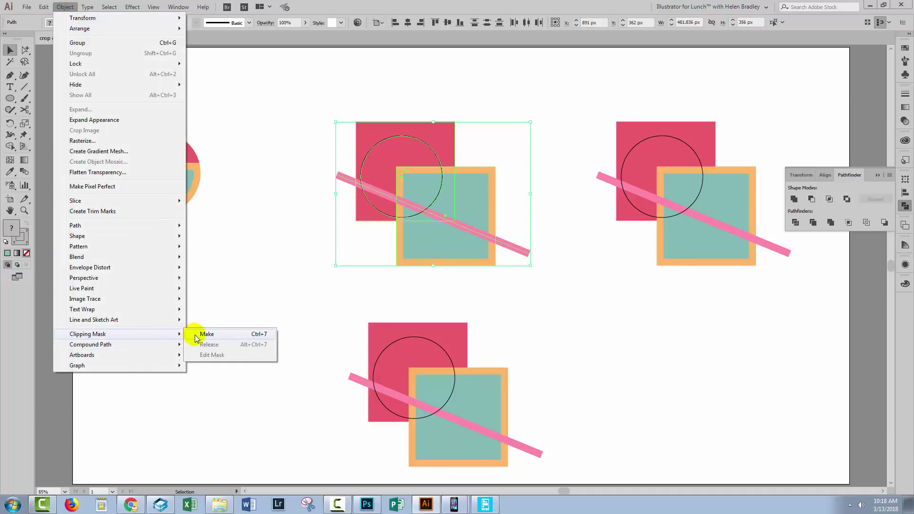
right_click(413, 190)
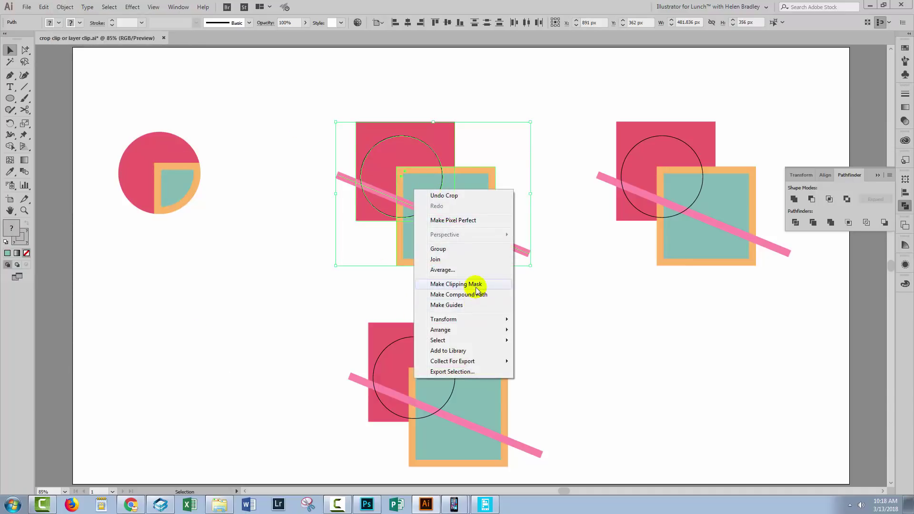
click(476, 283)
click(412, 291)
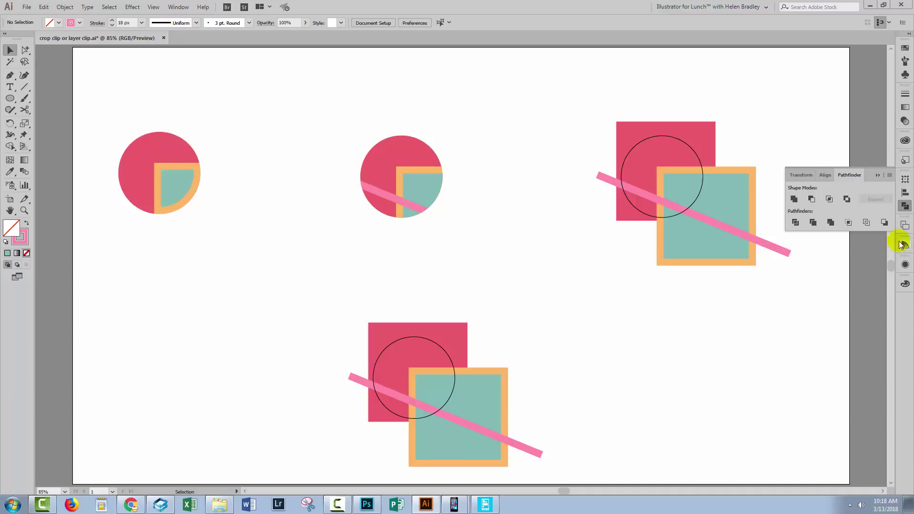
Reset the workspace, open and lengthen the Layers panel, and expand the middle circle's clip group.
click(765, 6)
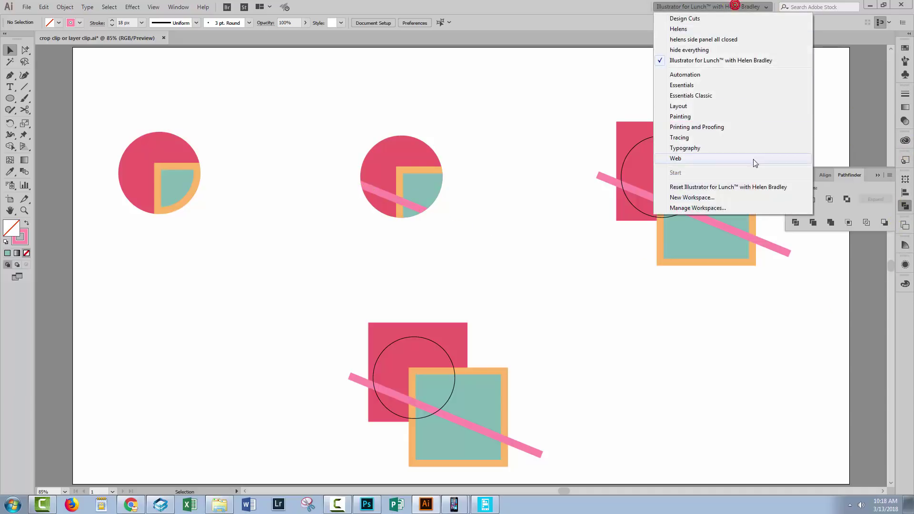
click(751, 187)
click(903, 264)
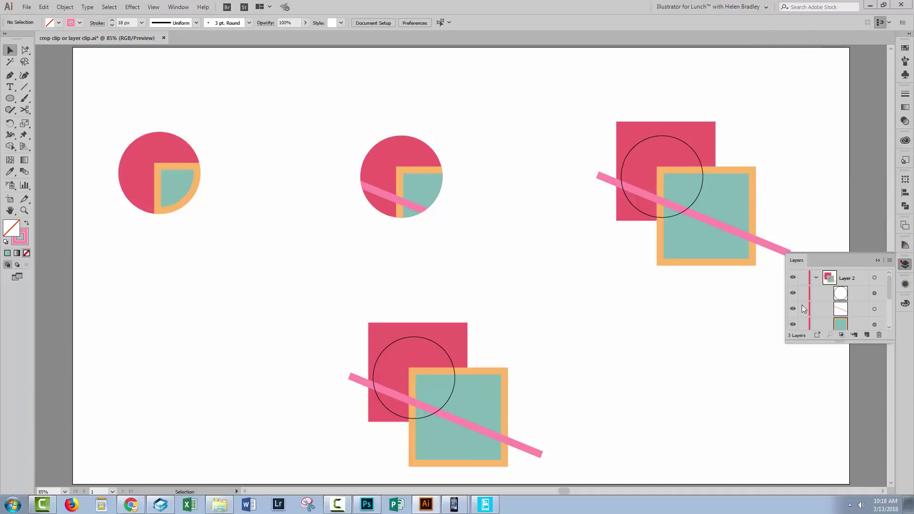
drag(827, 342, 829, 428)
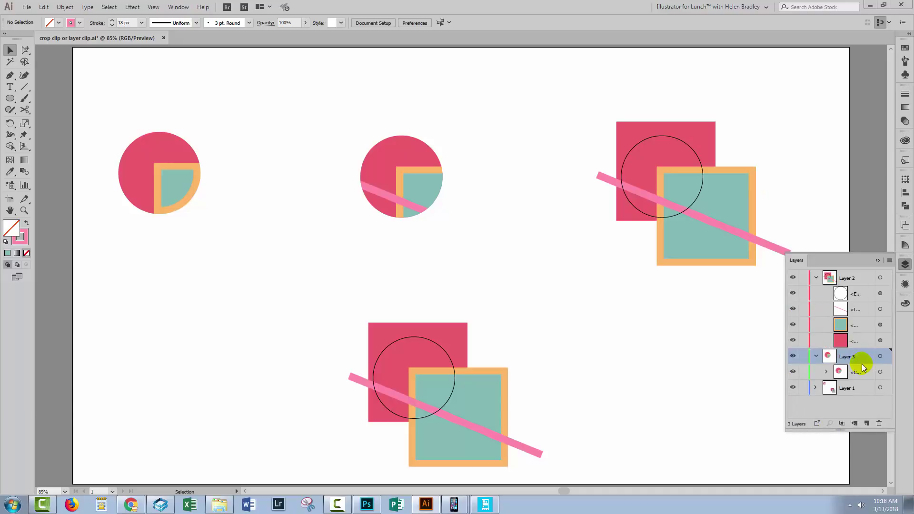
click(368, 187)
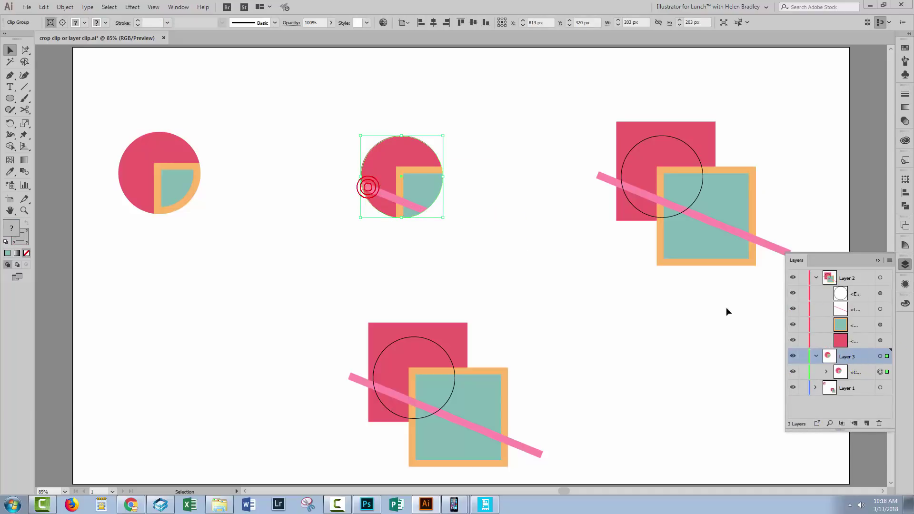
click(826, 371)
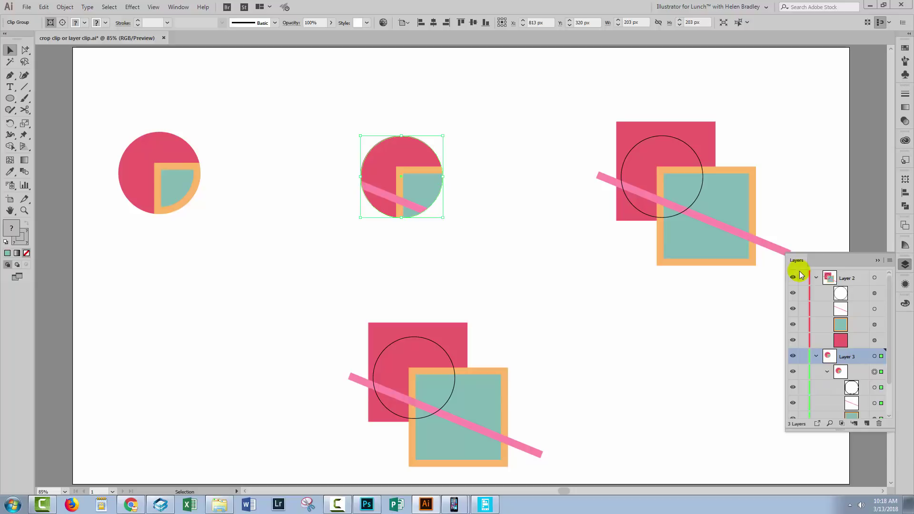
Float and enlarge the Layers panel, target the clipped Line, move the panel left, and collapse Layer 3.
drag(797, 261, 553, 123)
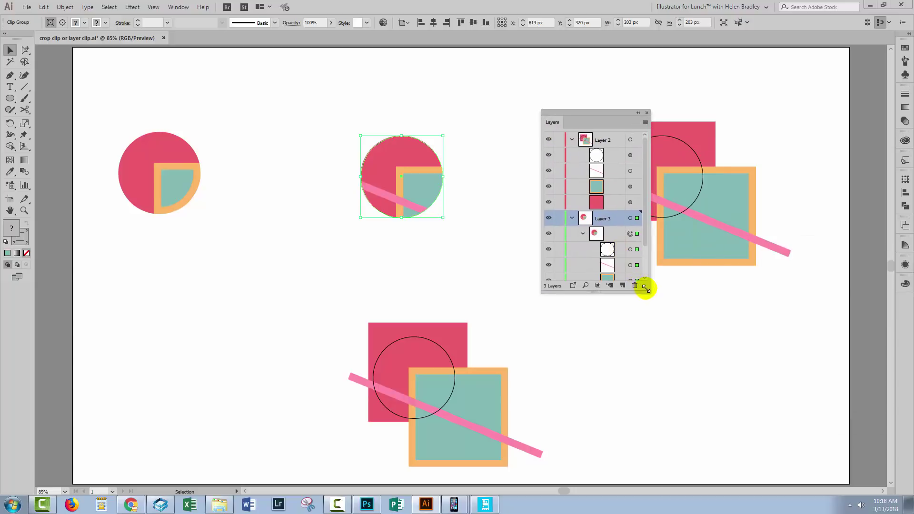
drag(645, 288, 783, 406)
click(627, 266)
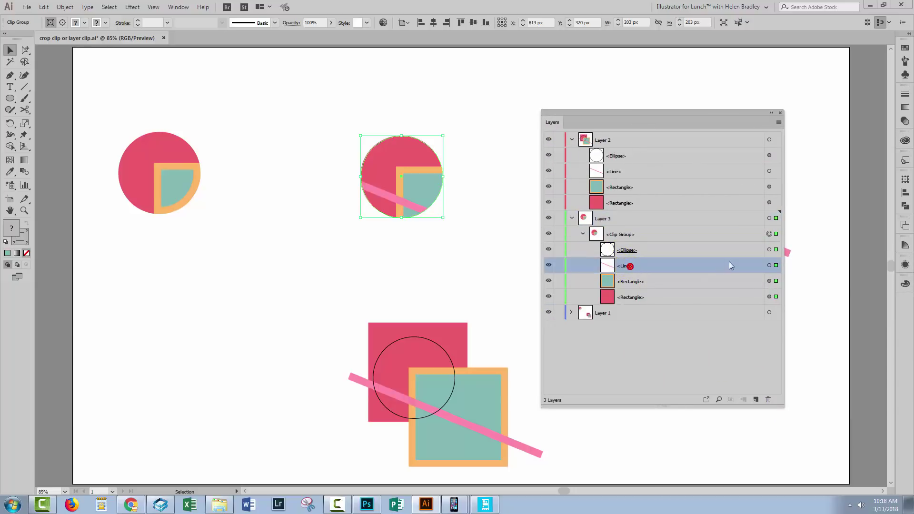
click(769, 265)
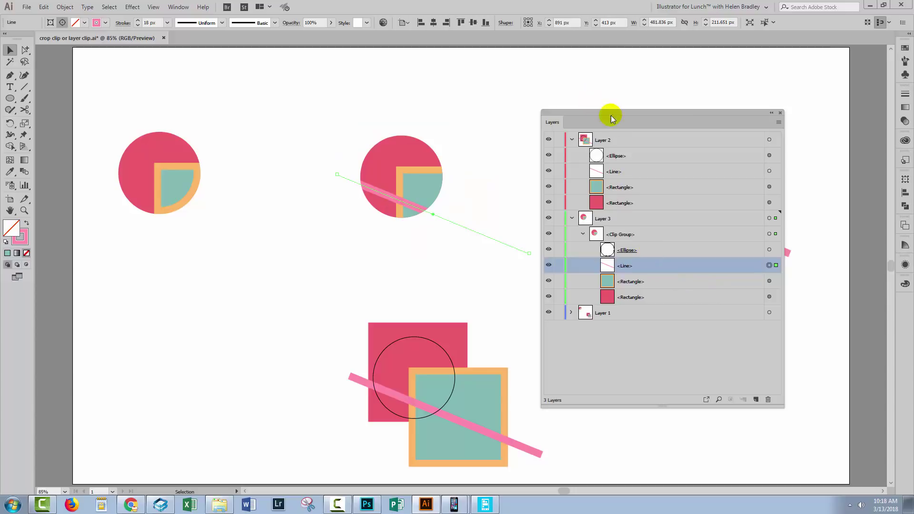
drag(705, 111, 230, 139)
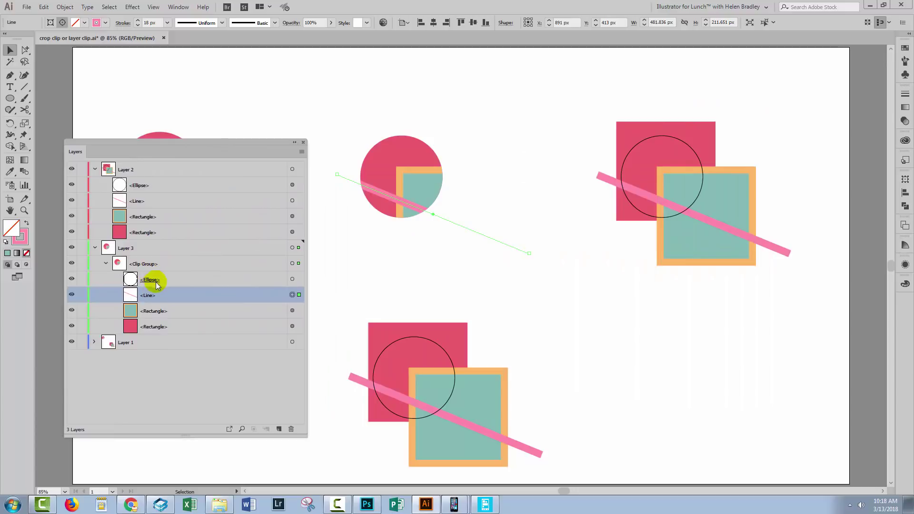
click(105, 264)
click(95, 248)
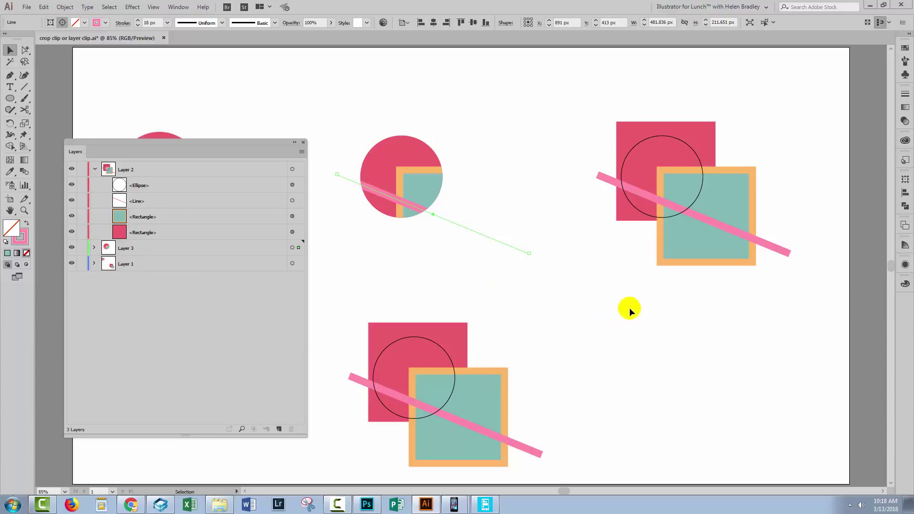
Select and deselect the top-right set, then select Layer 2 and browse the Layers flyout menu.
click(581, 336)
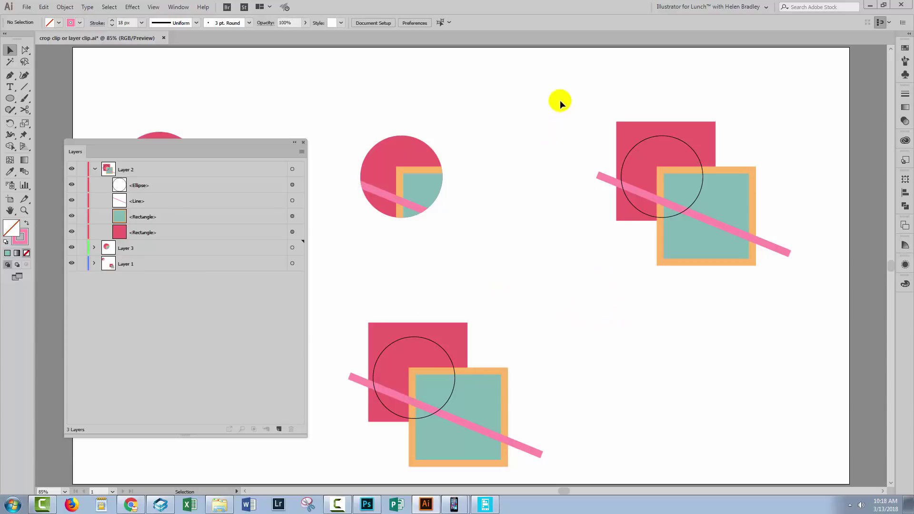
drag(564, 93, 752, 253)
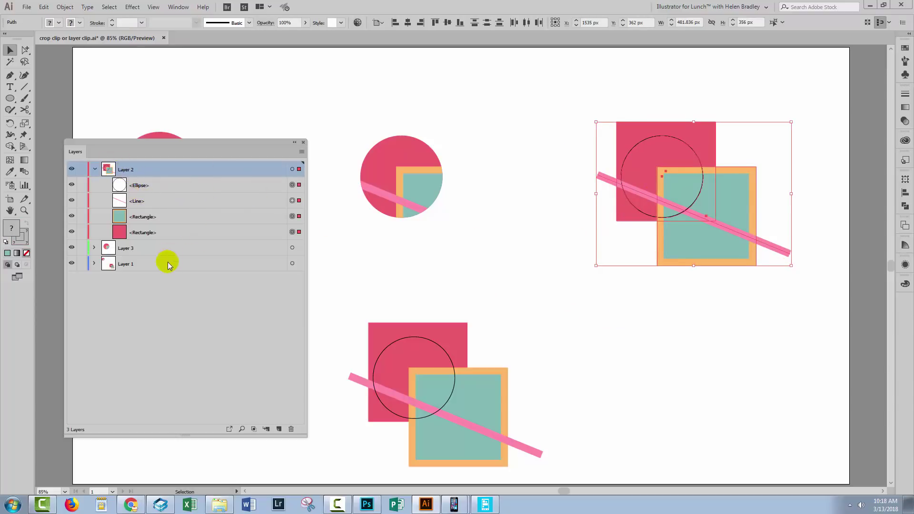
click(560, 300)
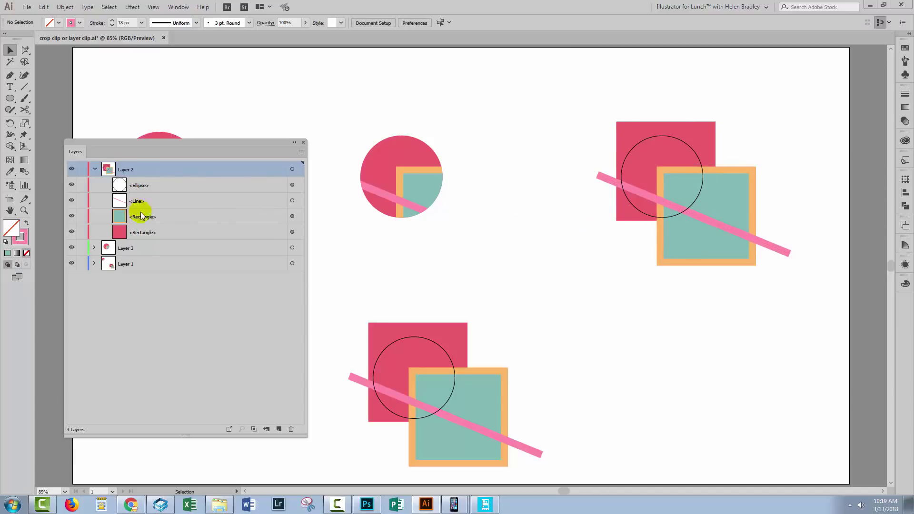
click(198, 185)
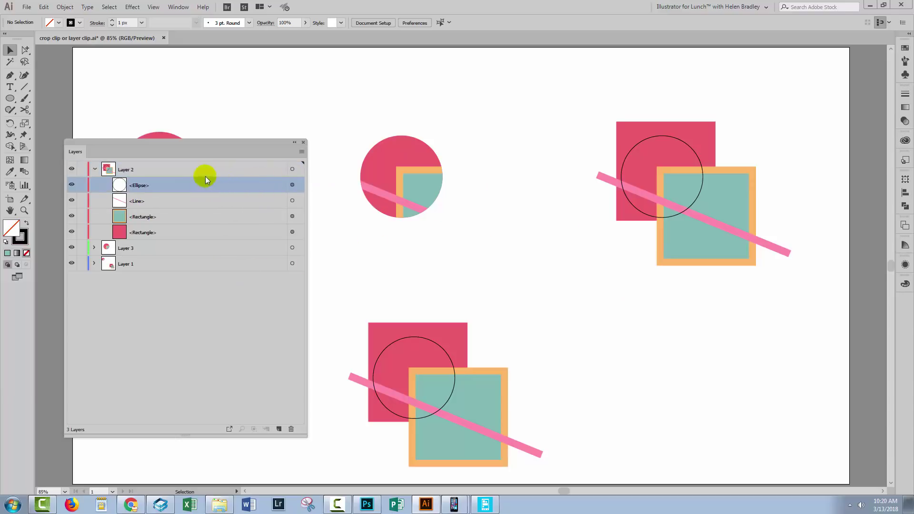
click(175, 169)
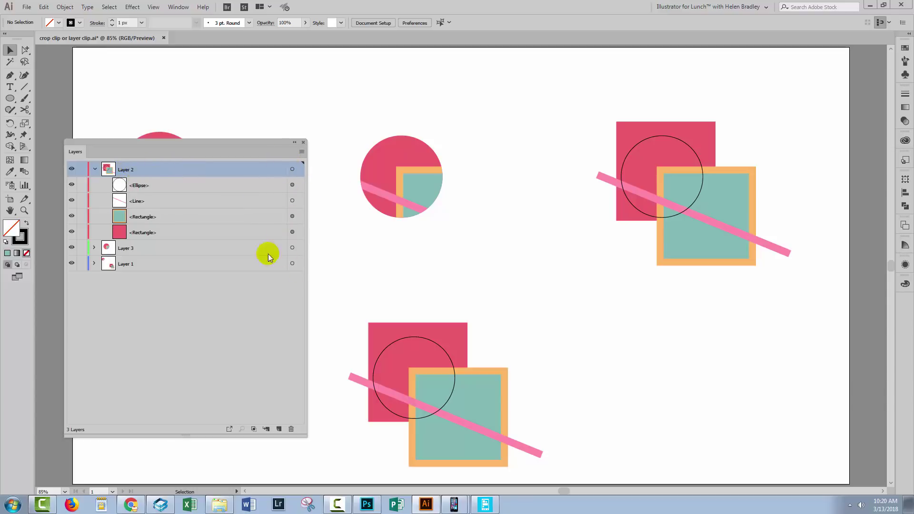
click(300, 152)
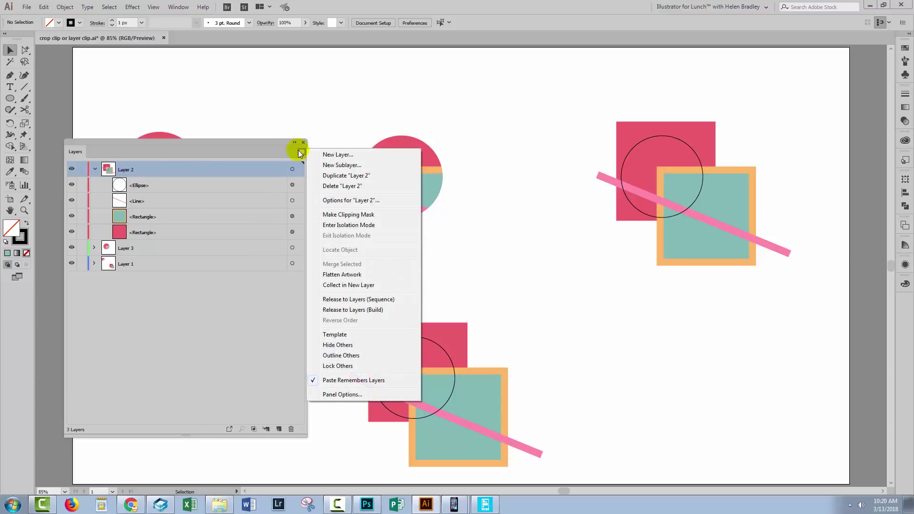
click(360, 215)
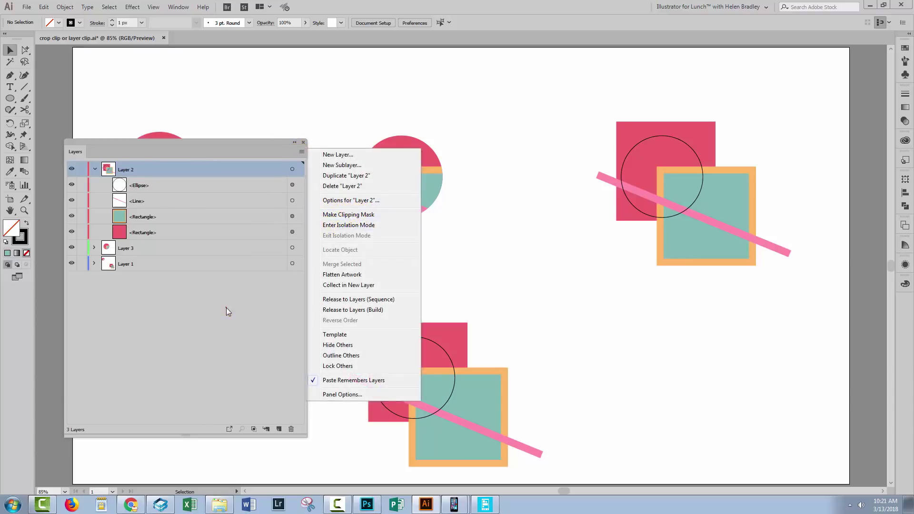
Select the Layer 2 row and apply Make Clipping Mask from the Layers flyout menu.
click(292, 185)
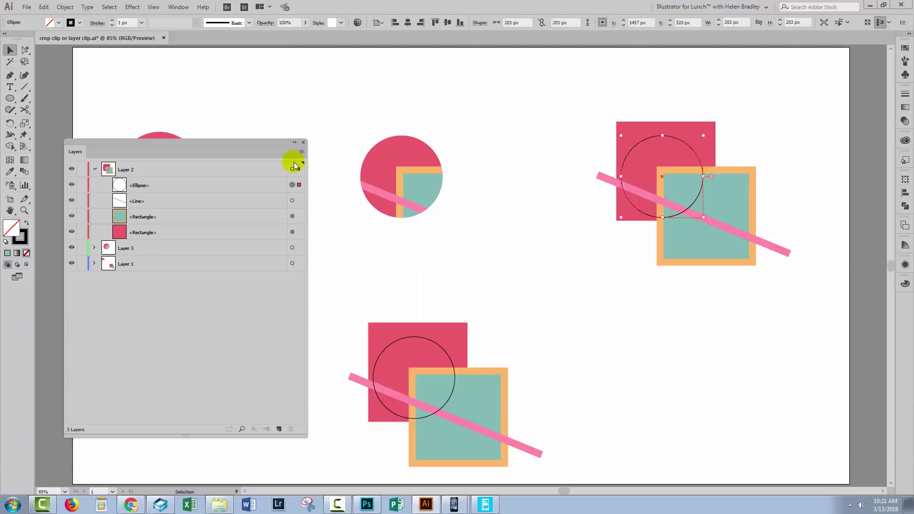
click(301, 151)
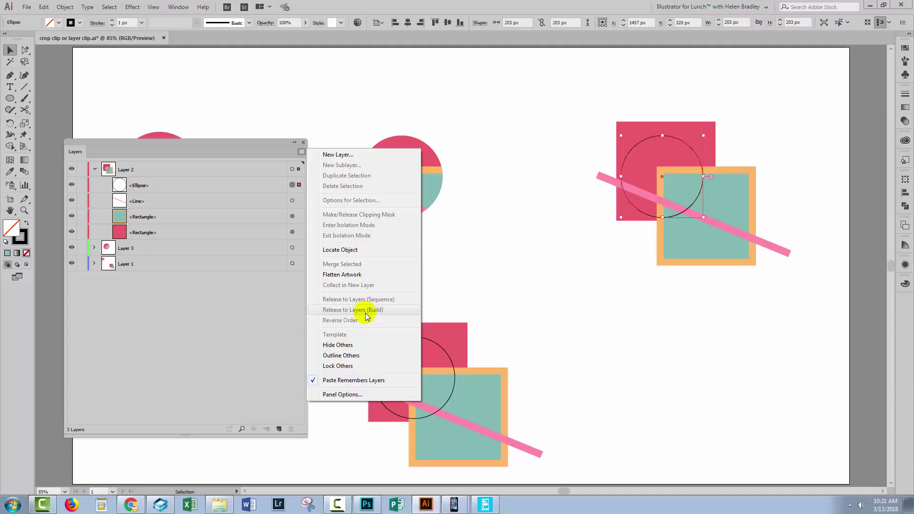
click(252, 306)
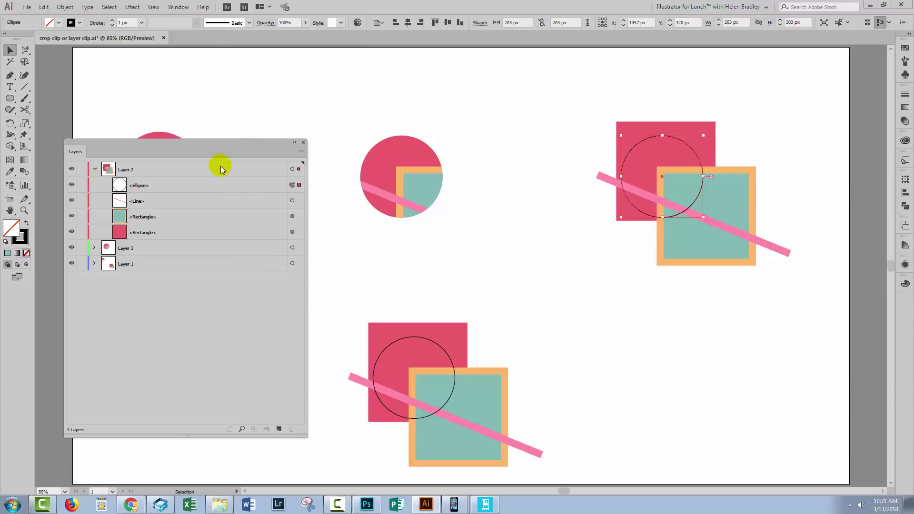
click(236, 169)
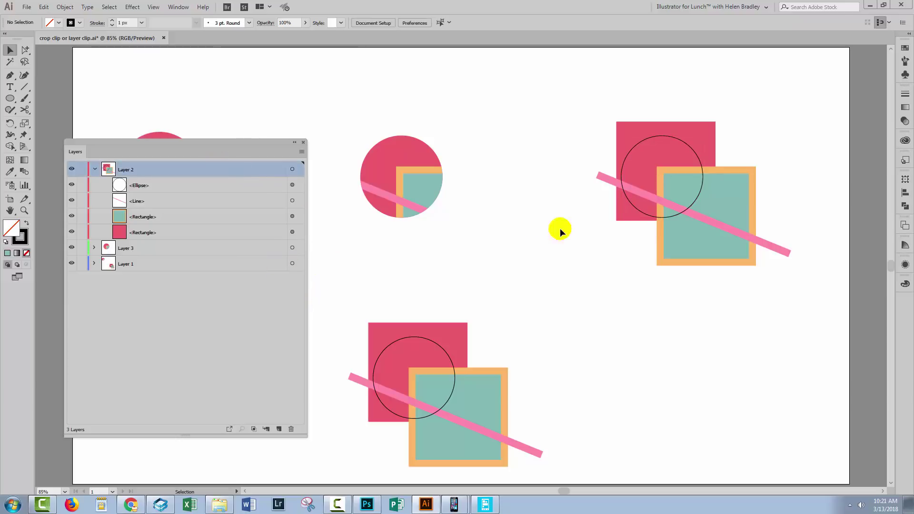
click(148, 167)
click(301, 151)
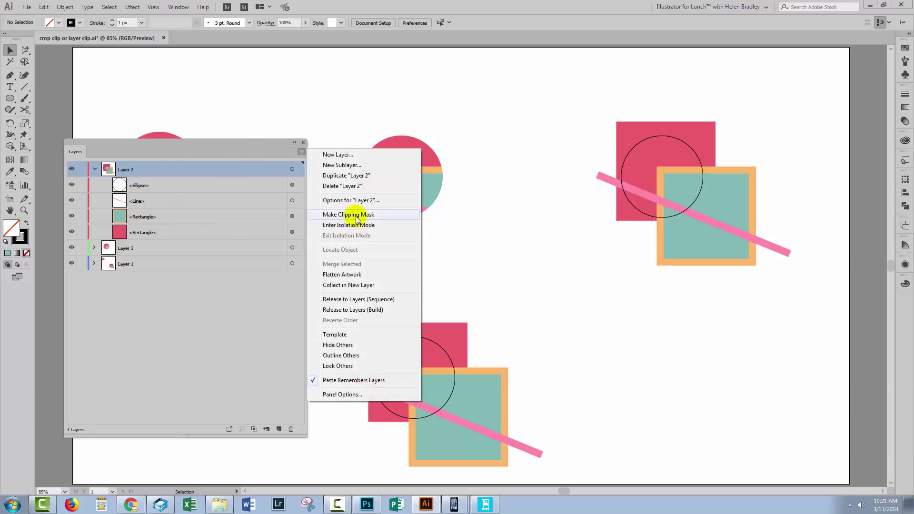
click(357, 215)
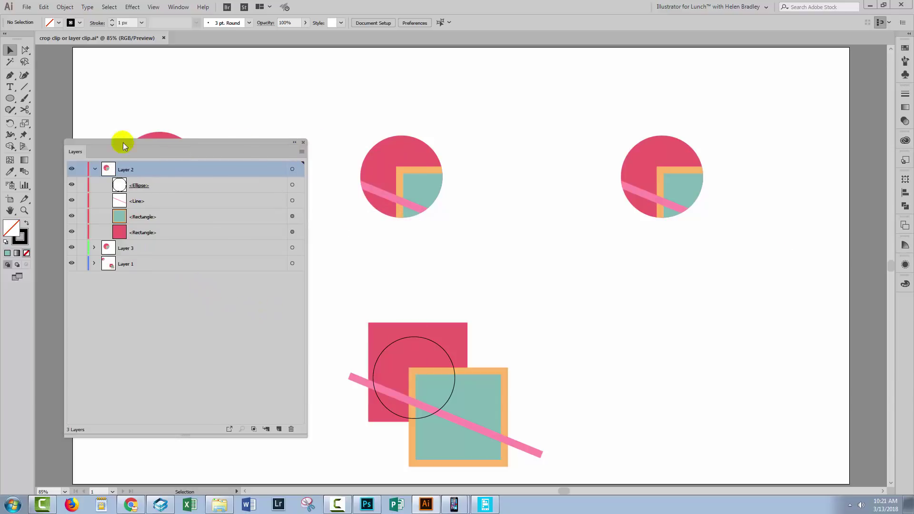
click(95, 247)
Expand Layer 3's Clip Group and drag Layer 2's Ellipse below the last Rectangle.
click(106, 263)
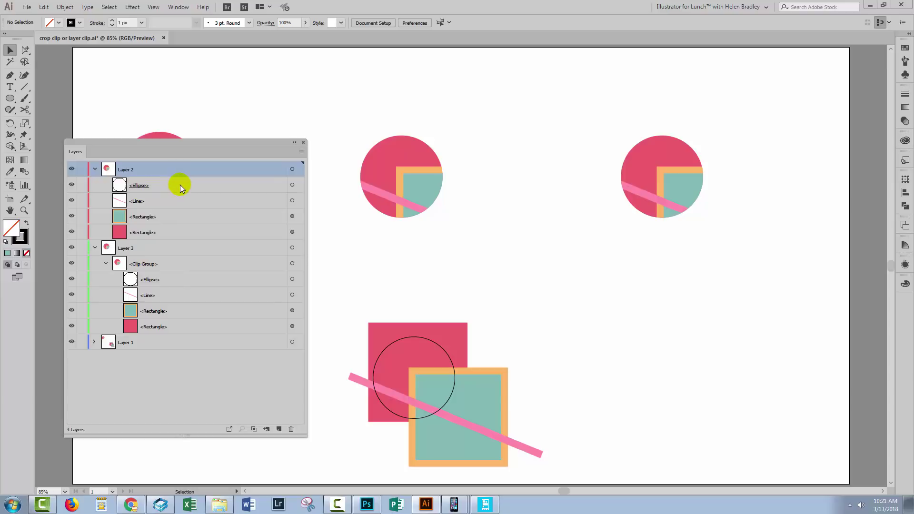
drag(180, 185, 179, 237)
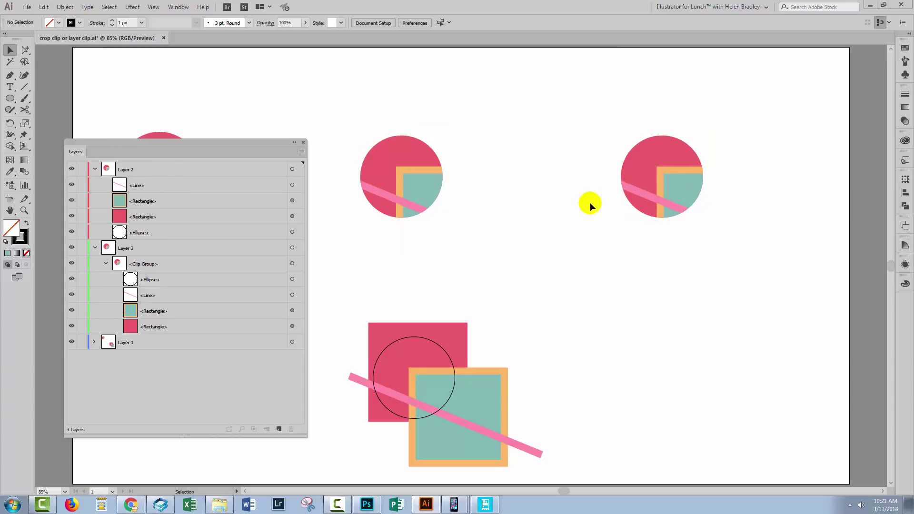
Draw a cyan, strokeless ellipse in Layer 2 at the top-right circle's upper-left edge.
click(11, 100)
click(167, 167)
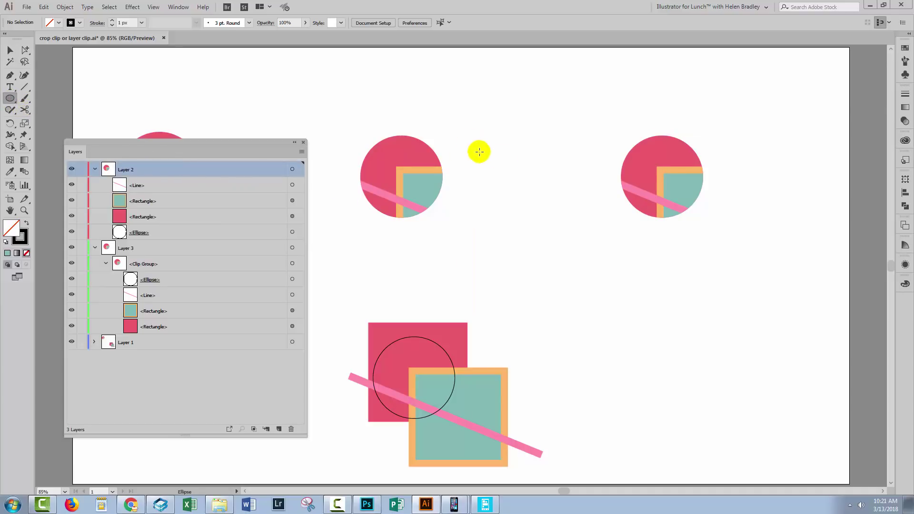
click(905, 47)
click(854, 161)
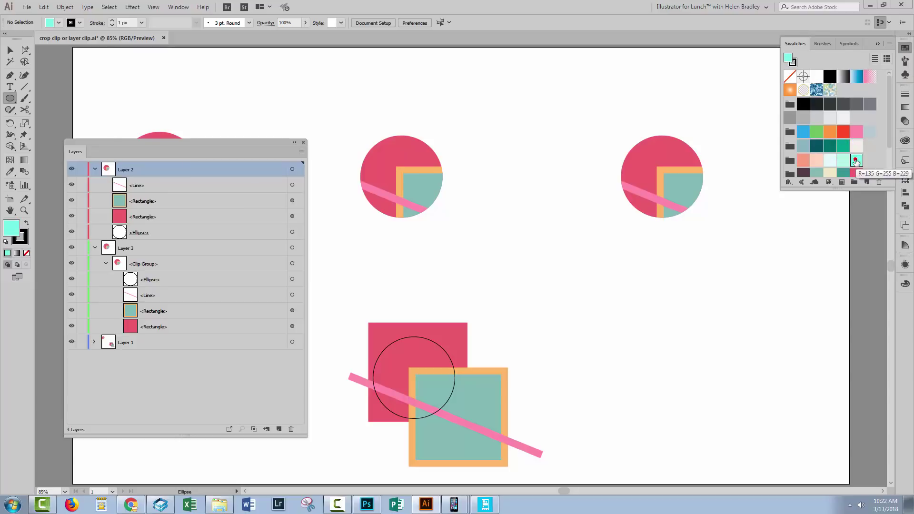
click(19, 237)
click(26, 253)
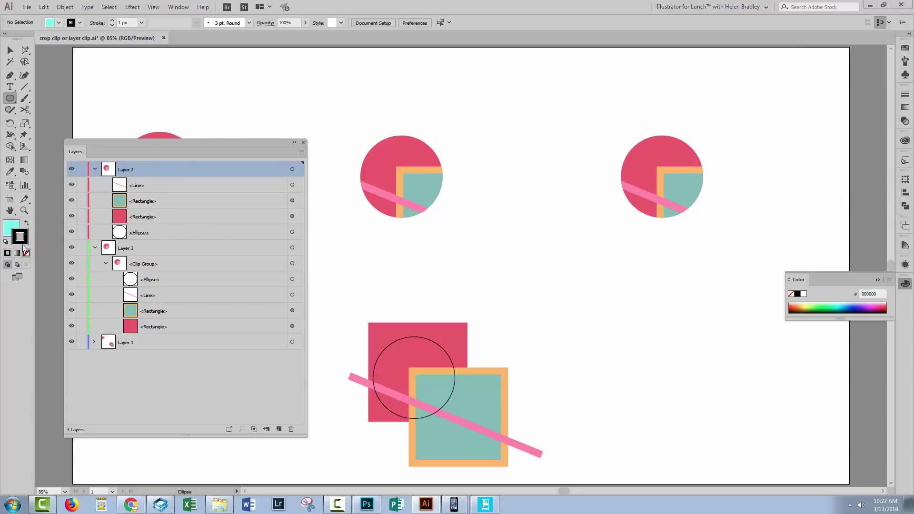
click(11, 227)
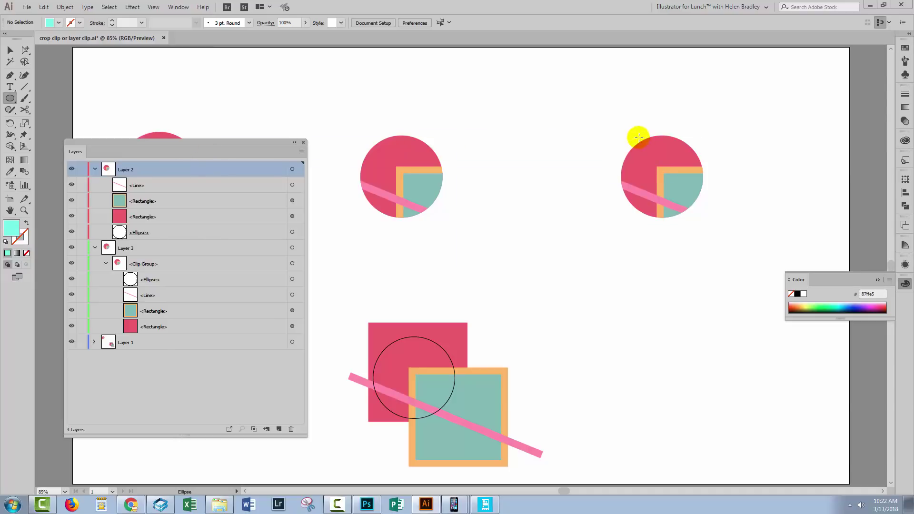
drag(616, 120, 652, 172)
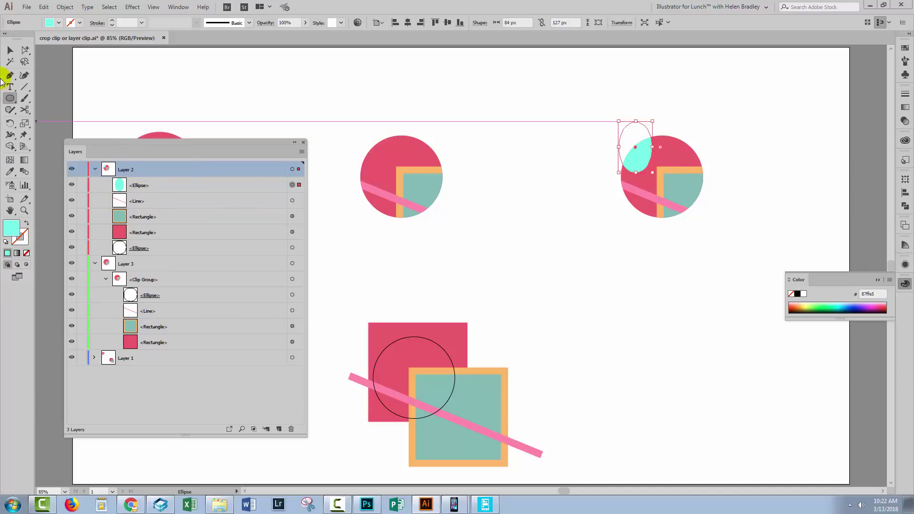
click(10, 50)
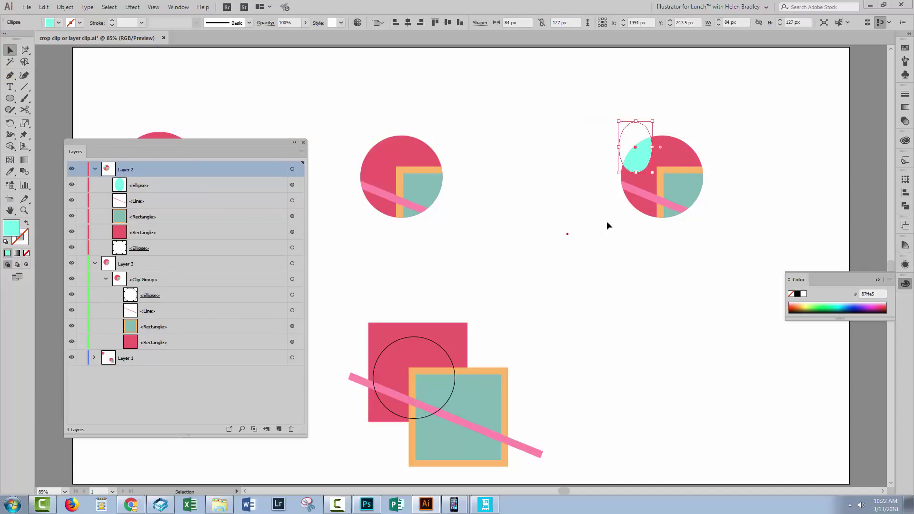
click(633, 275)
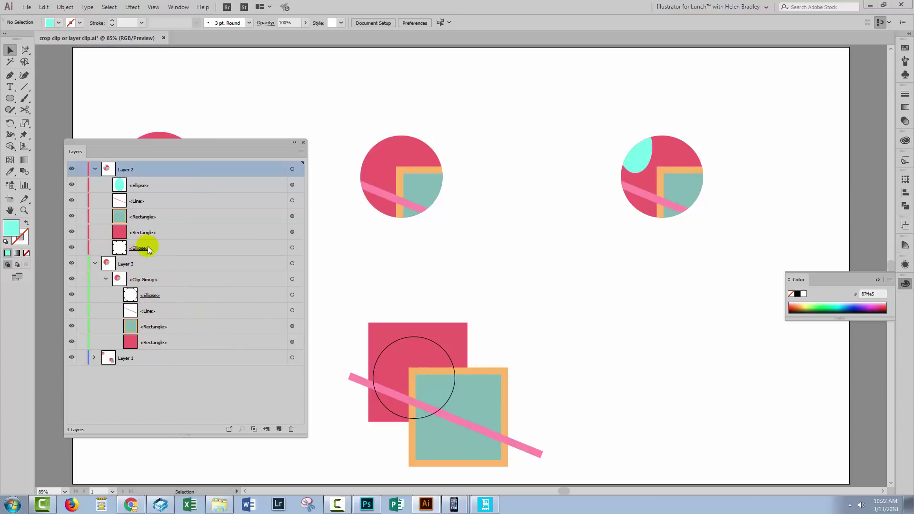
Lock the clipping Ellipse and draw a pale peach rectangle at the top of the right circle.
click(81, 248)
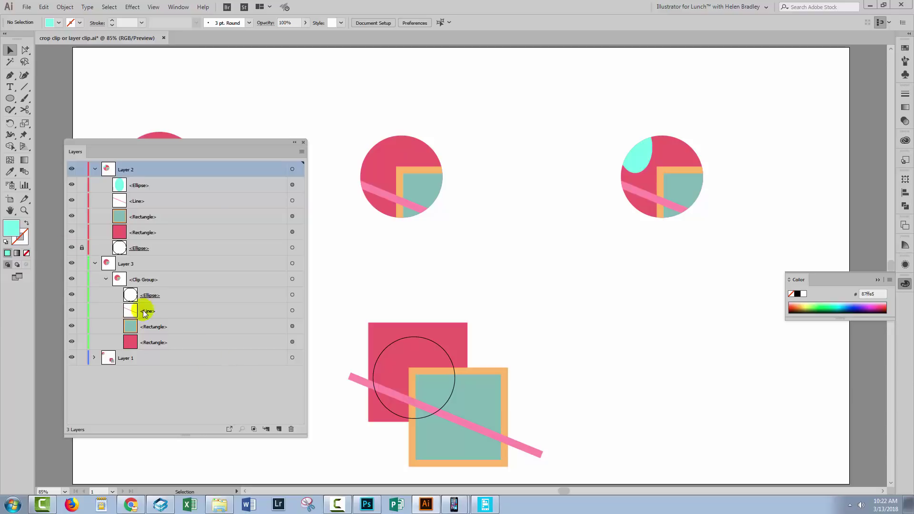
click(904, 48)
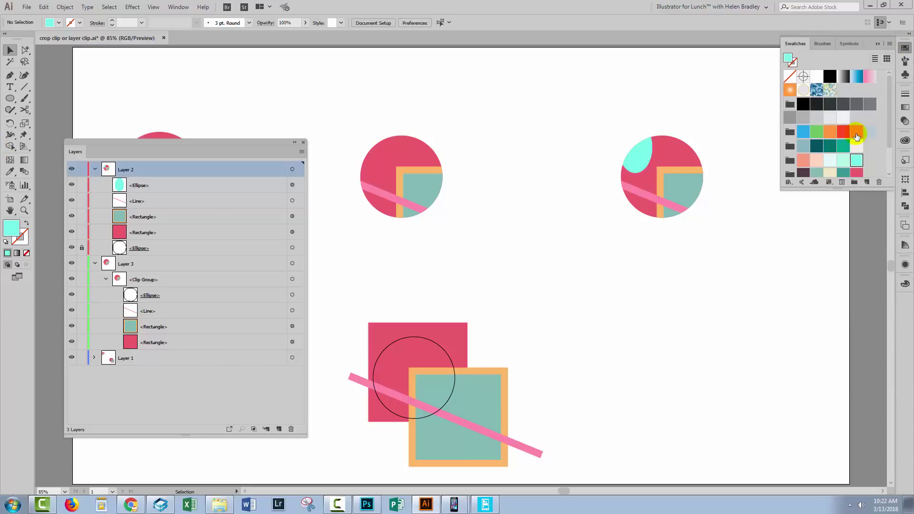
drag(816, 160, 648, 153)
drag(9, 98, 39, 99)
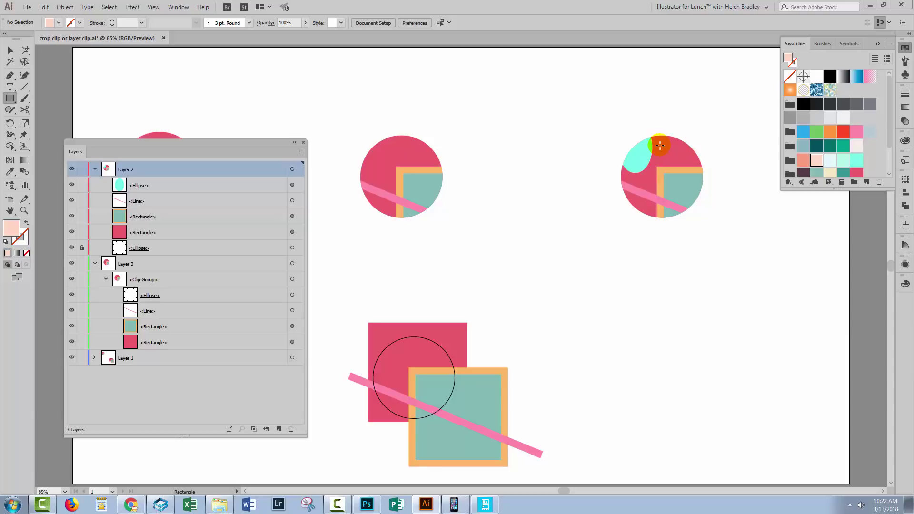
drag(659, 146, 689, 171)
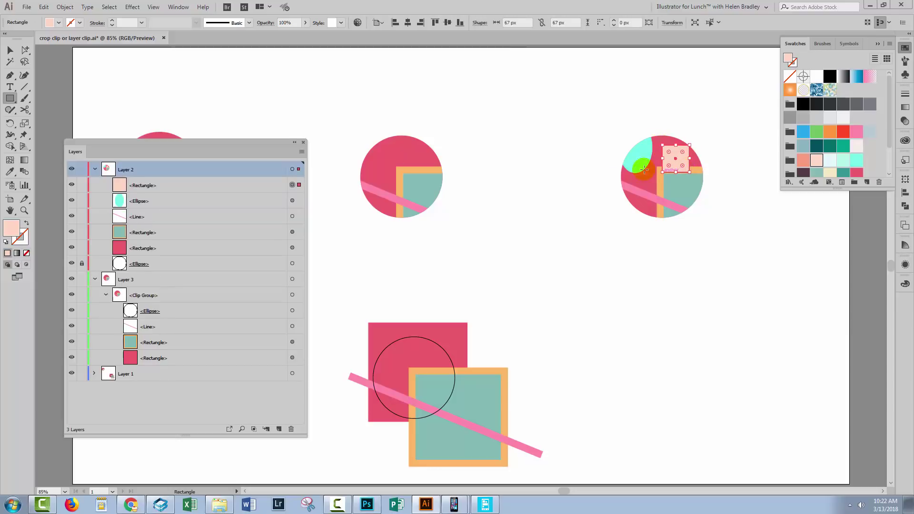
click(10, 50)
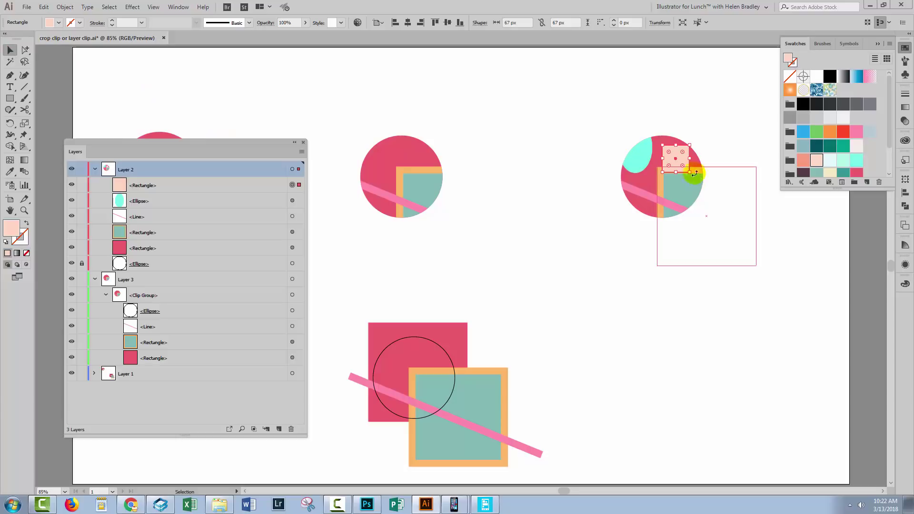
Move the peach rectangle up and right, then resize it down into the circle.
drag(671, 157, 684, 146)
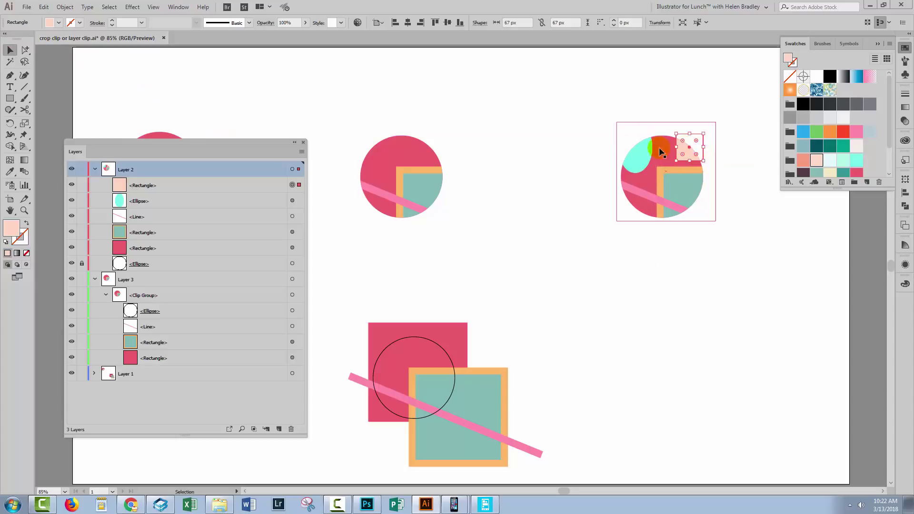
click(740, 345)
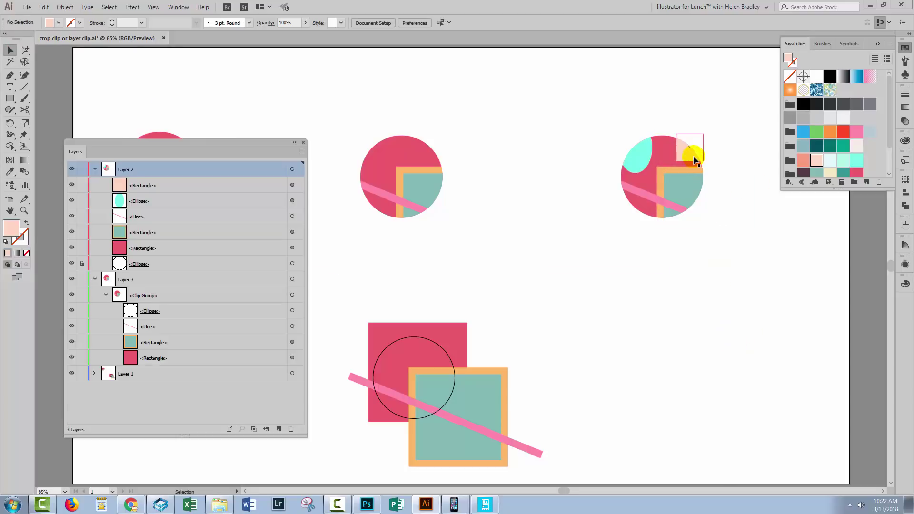
drag(692, 153, 716, 133)
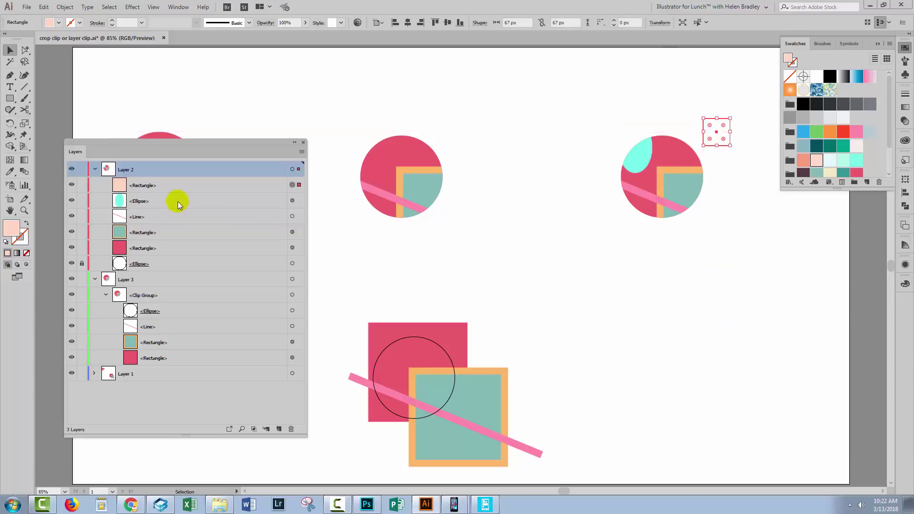
click(641, 312)
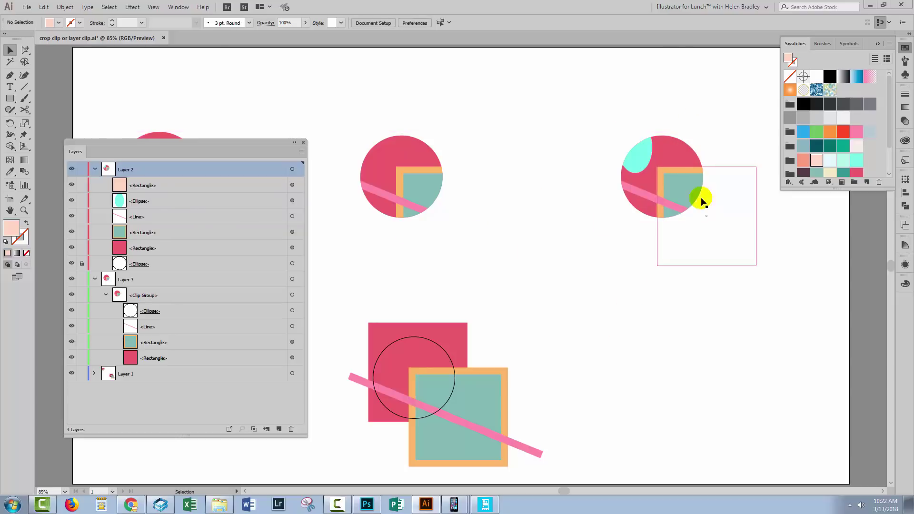
click(292, 184)
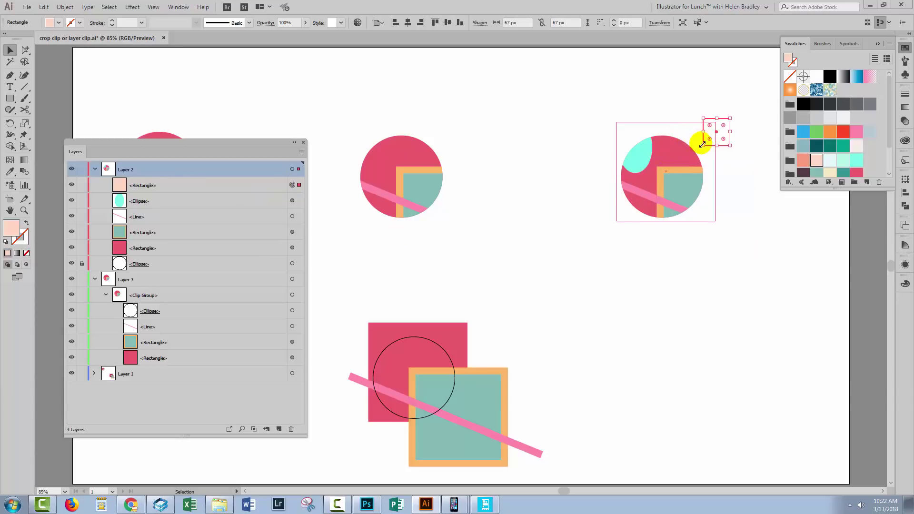
drag(702, 144, 685, 175)
click(772, 370)
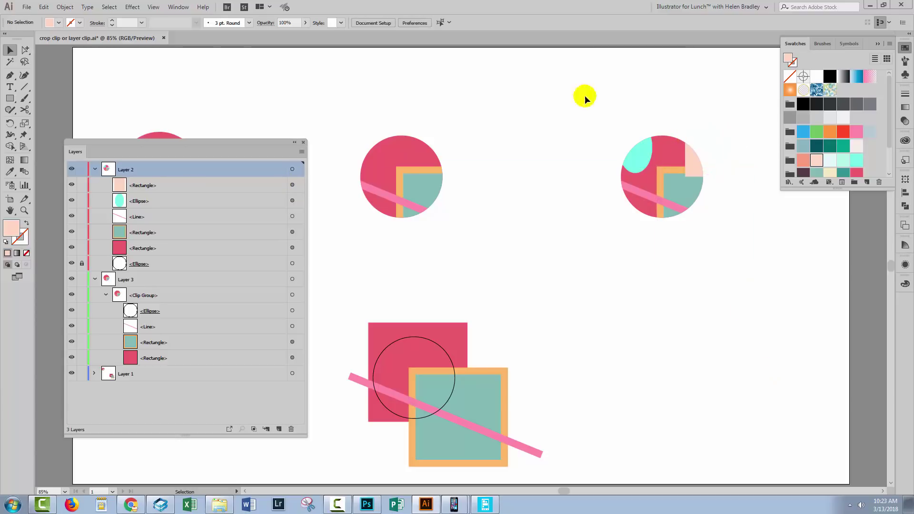
Unlock Layer 2's clipping Ellipse, scale it up to 276 px, and lock it again.
click(292, 262)
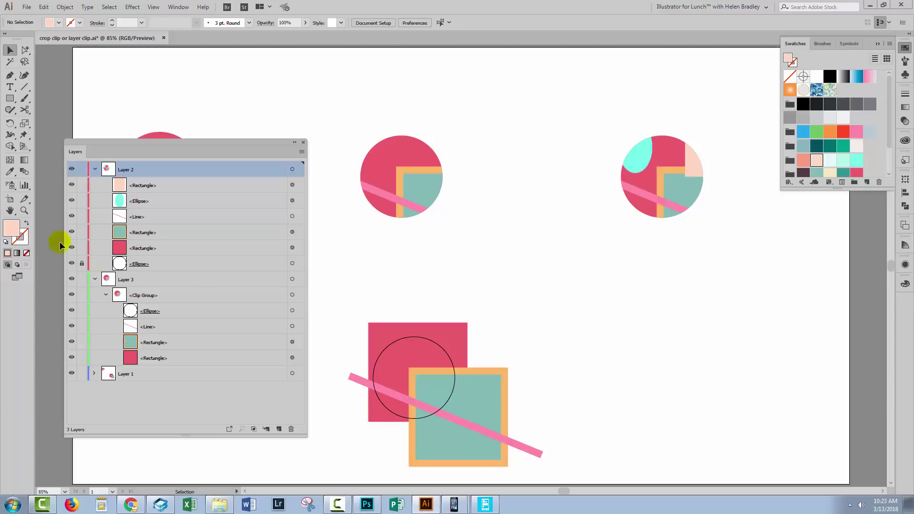
click(82, 263)
click(293, 264)
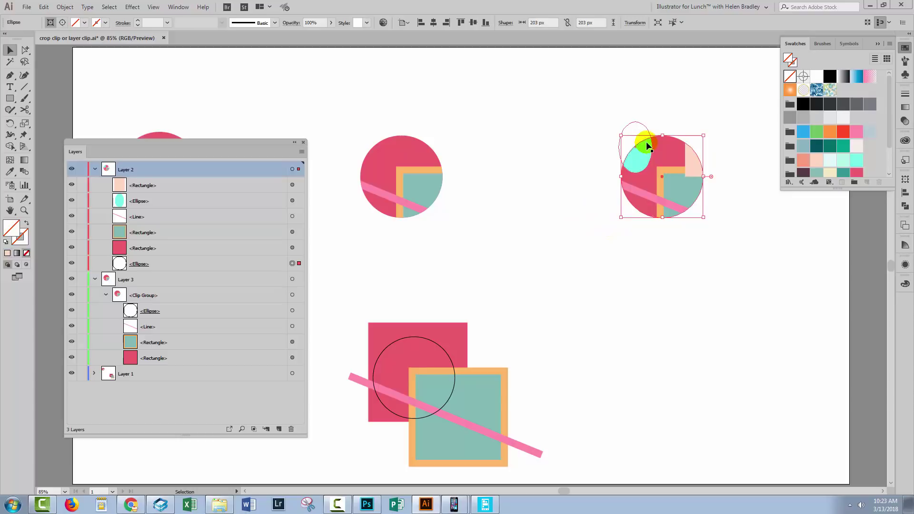
drag(703, 135, 719, 111)
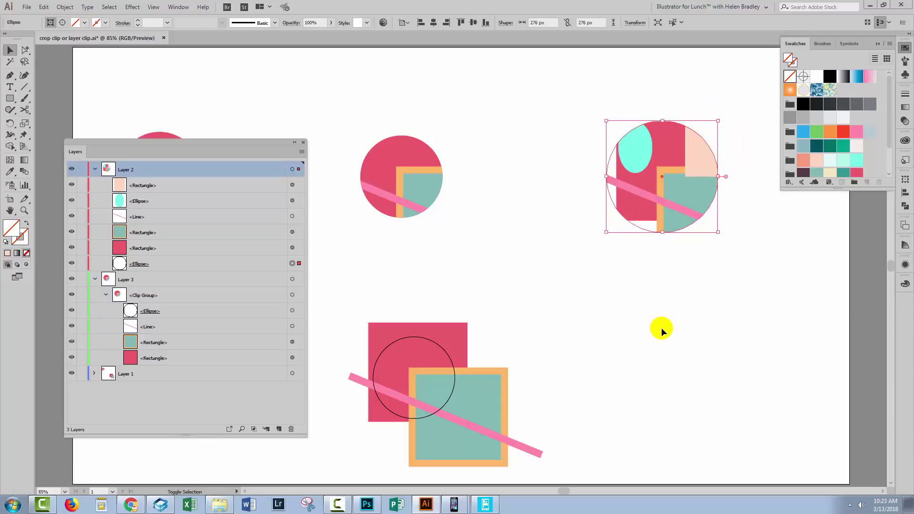
click(657, 328)
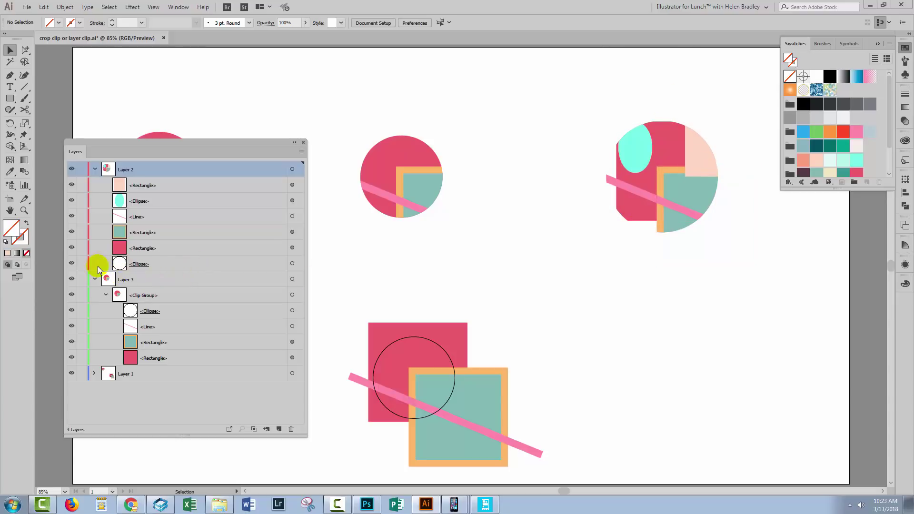
click(82, 263)
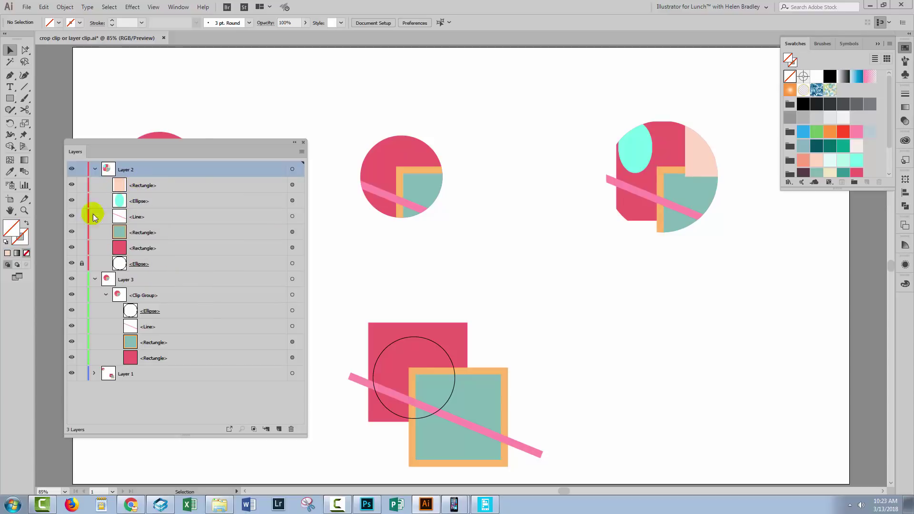
click(82, 264)
click(143, 264)
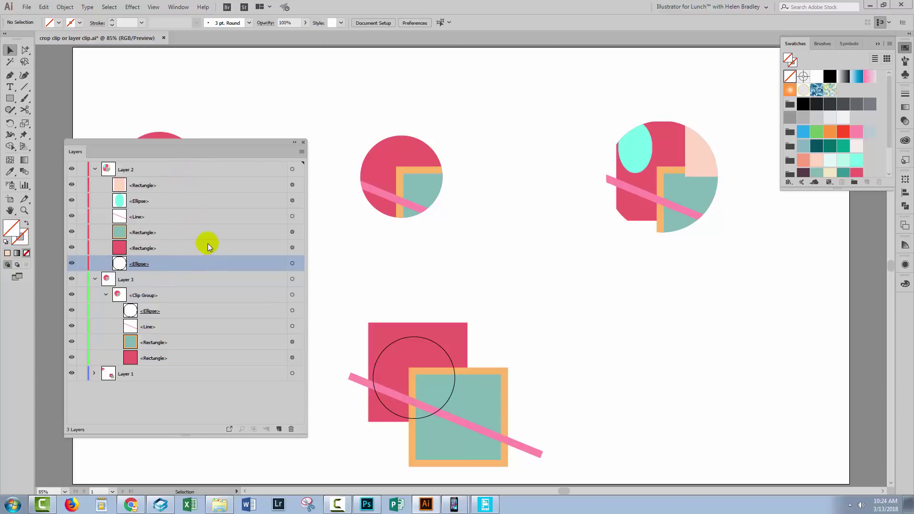
drag(136, 258, 179, 226)
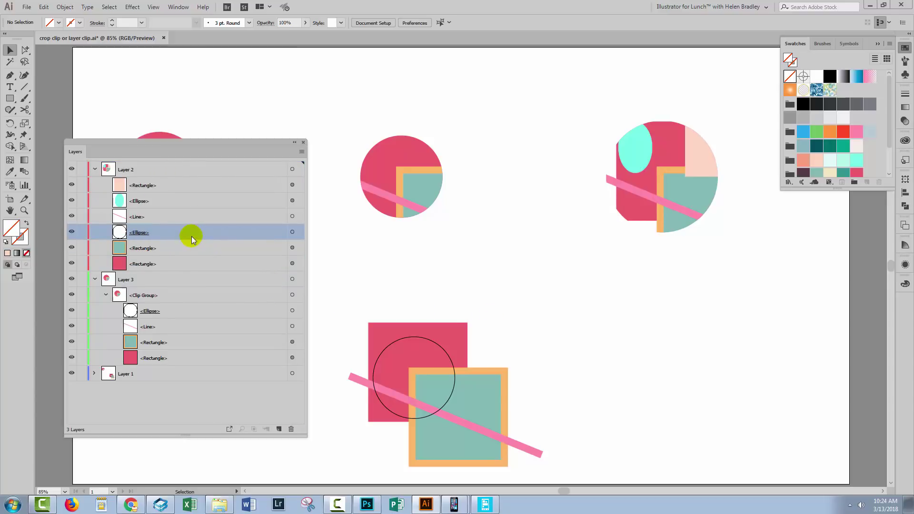
drag(192, 237, 79, 270)
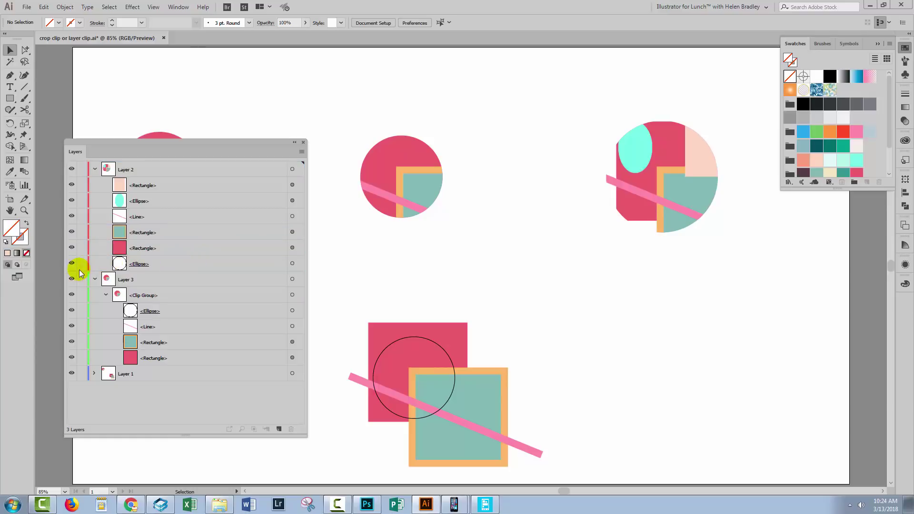
click(81, 263)
click(292, 263)
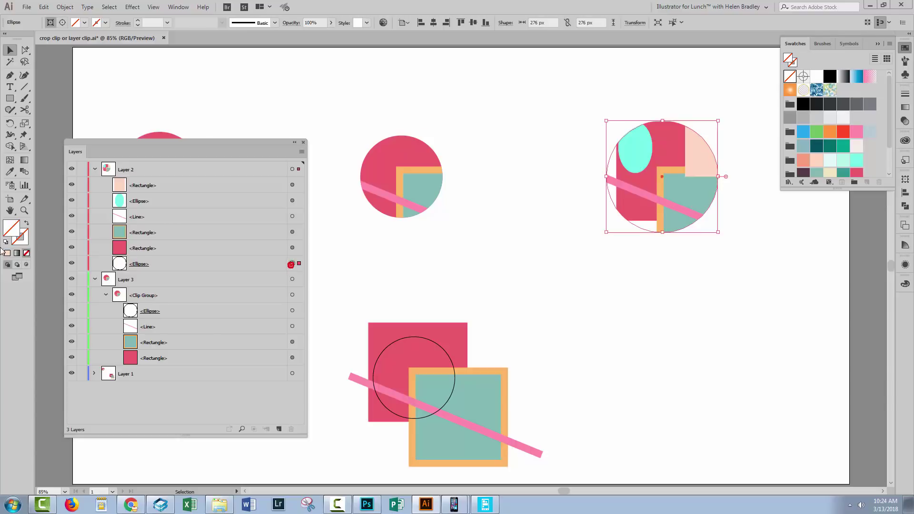
click(81, 264)
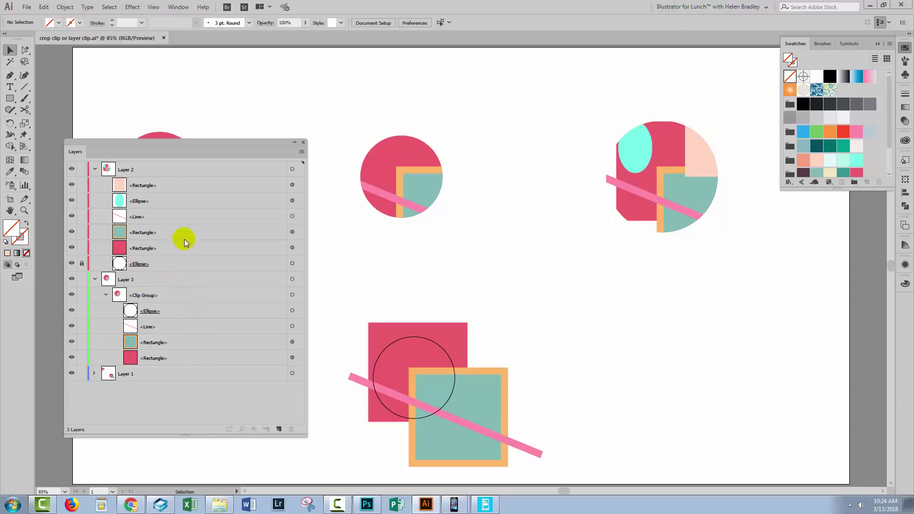
Close the floating Layers panel and the Swatches panel.
click(303, 143)
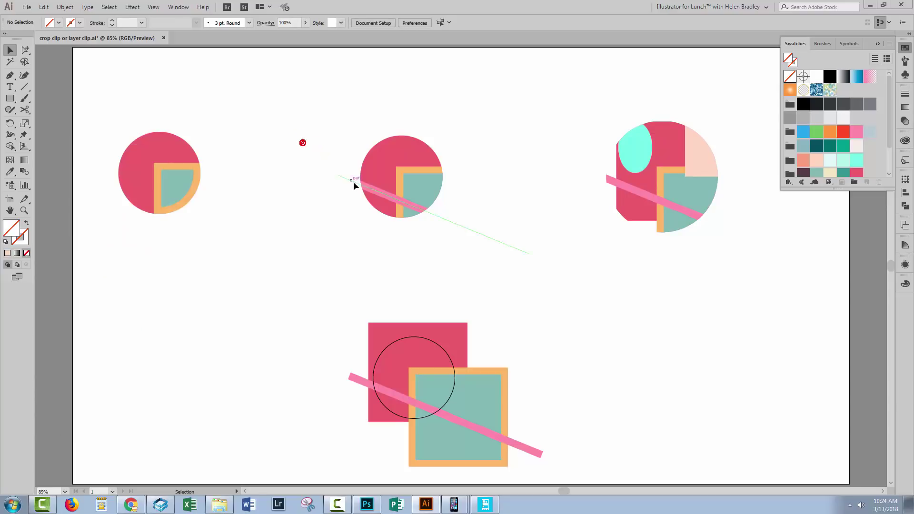
click(876, 44)
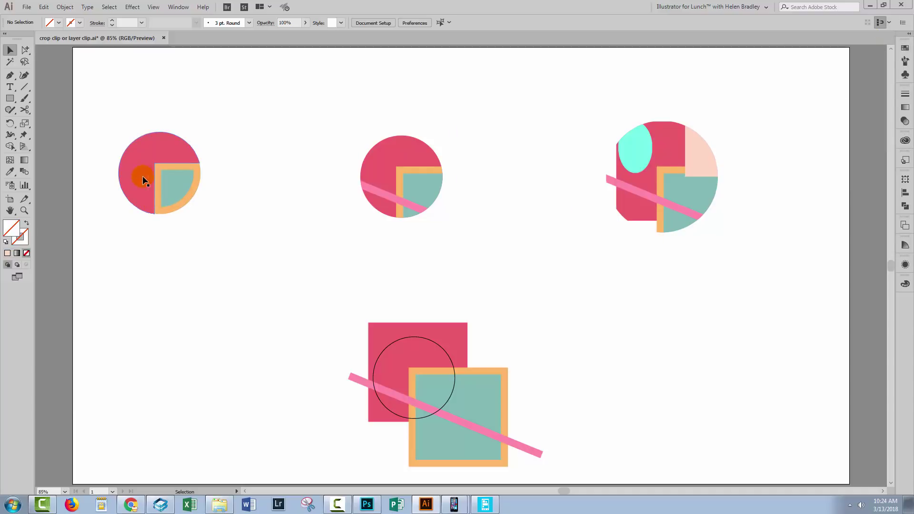